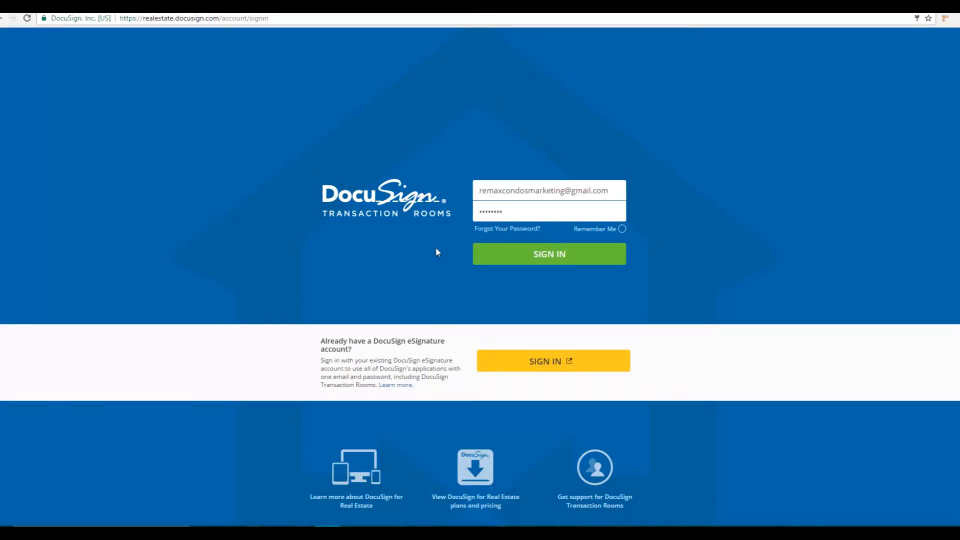
Sign in to DocuSign Transaction Rooms with the credentials already filled in
drag(220, 18, 143, 19)
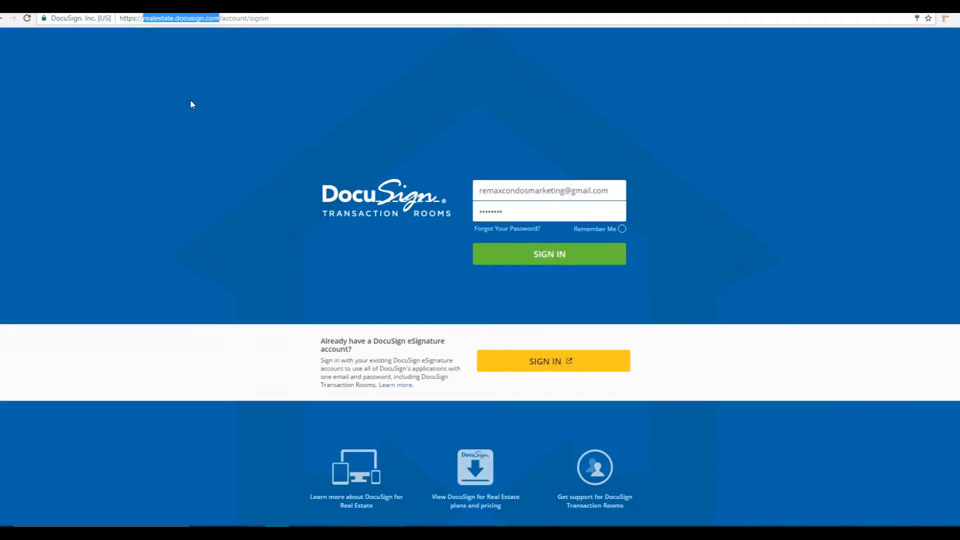
click(498, 191)
click(509, 212)
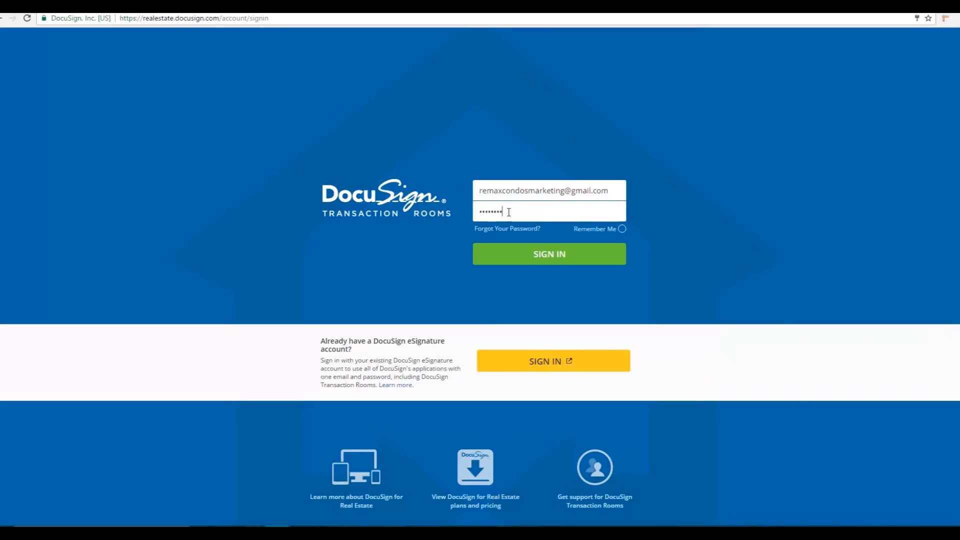
click(531, 256)
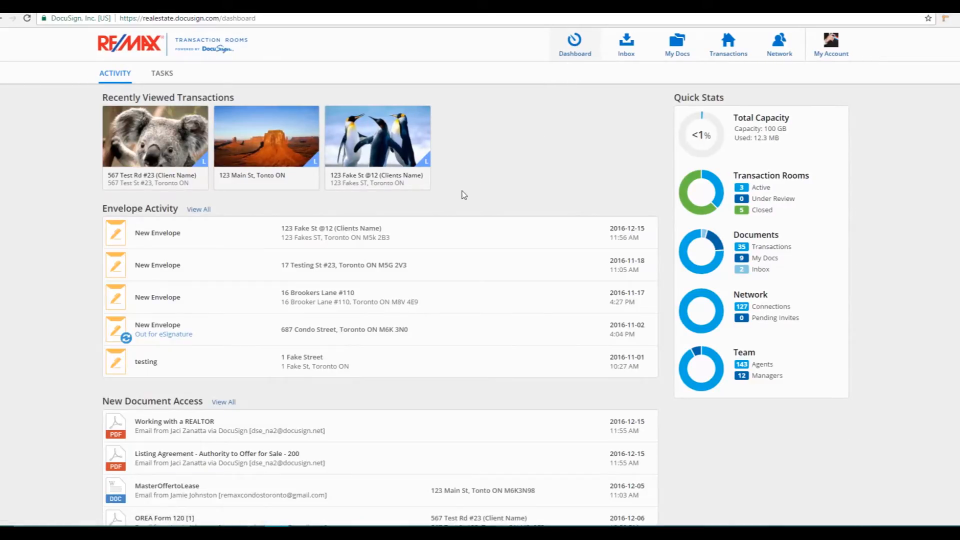
Open the transactions and look through the review and closed lists, returning to the active ones
click(735, 54)
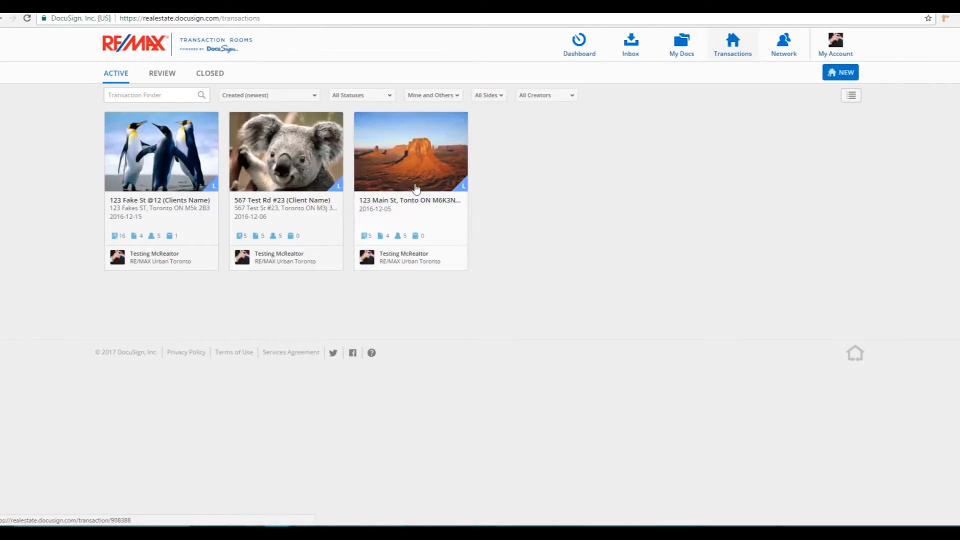
click(168, 76)
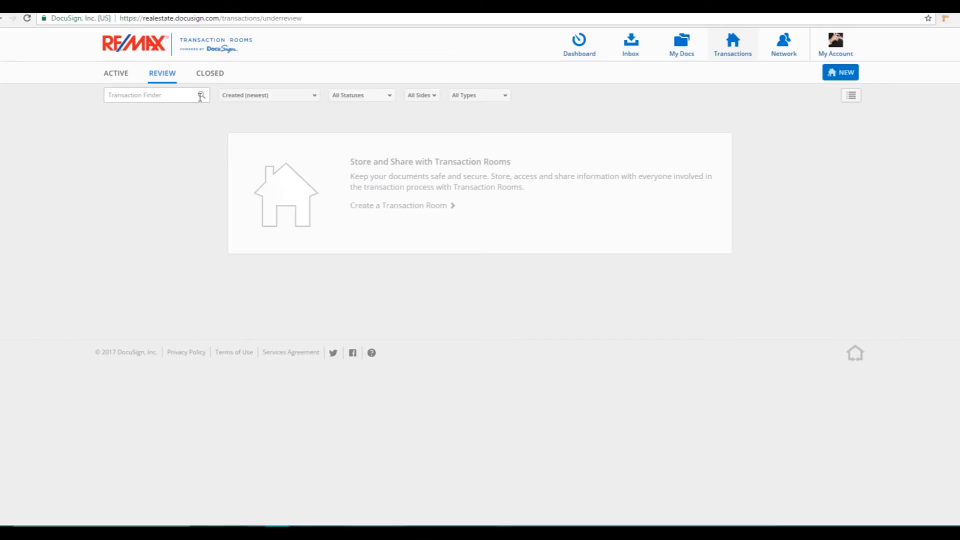
click(214, 75)
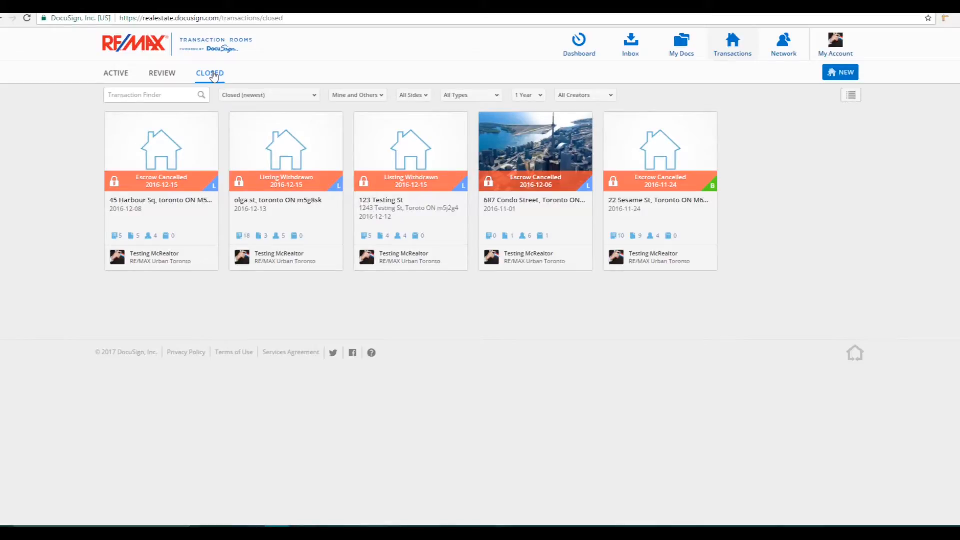
click(119, 75)
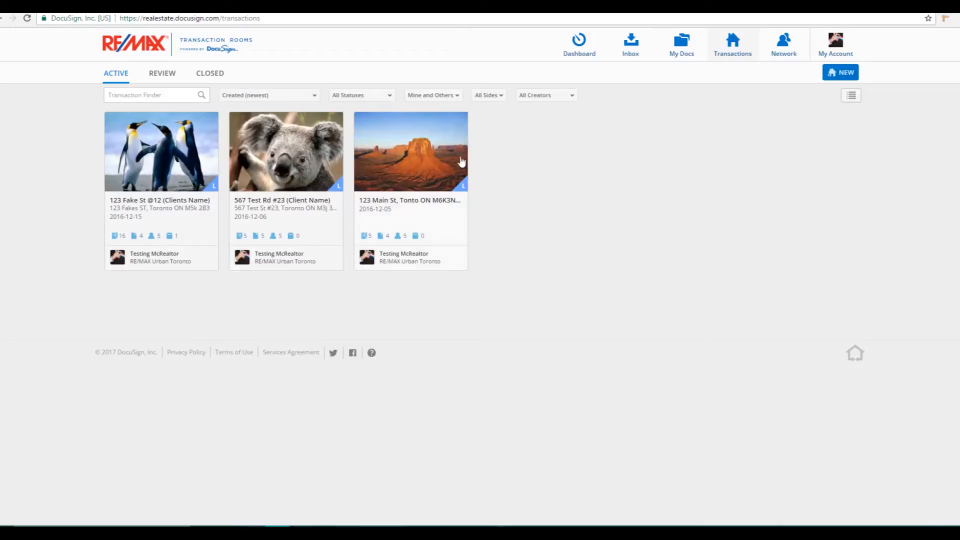
Start a new transaction and name it with the property's street address followed by "(Clients Name)"
click(840, 74)
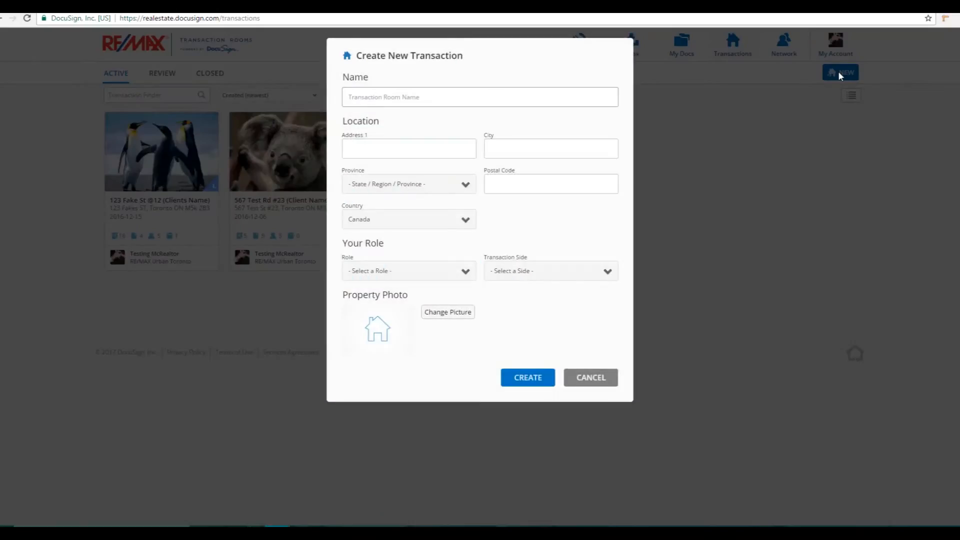
click(465, 96)
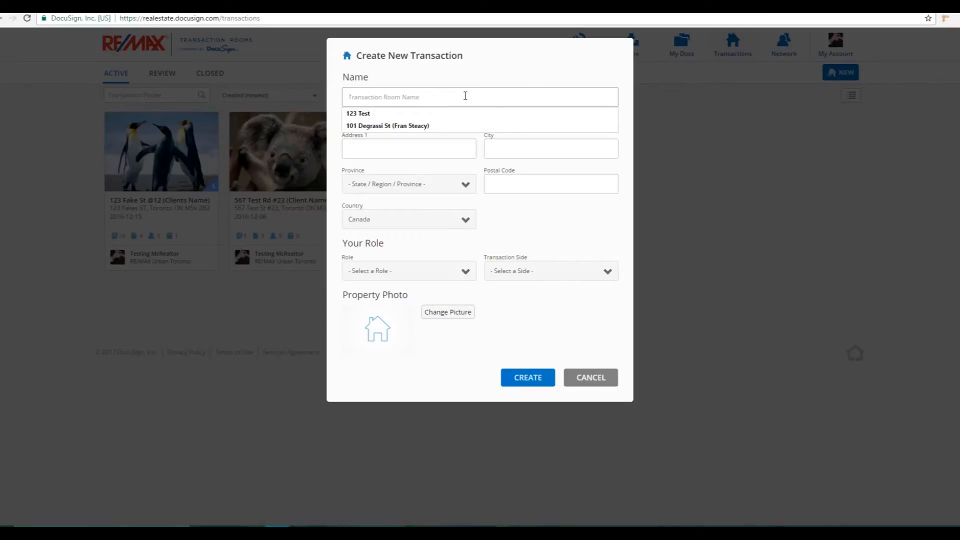
text(123)
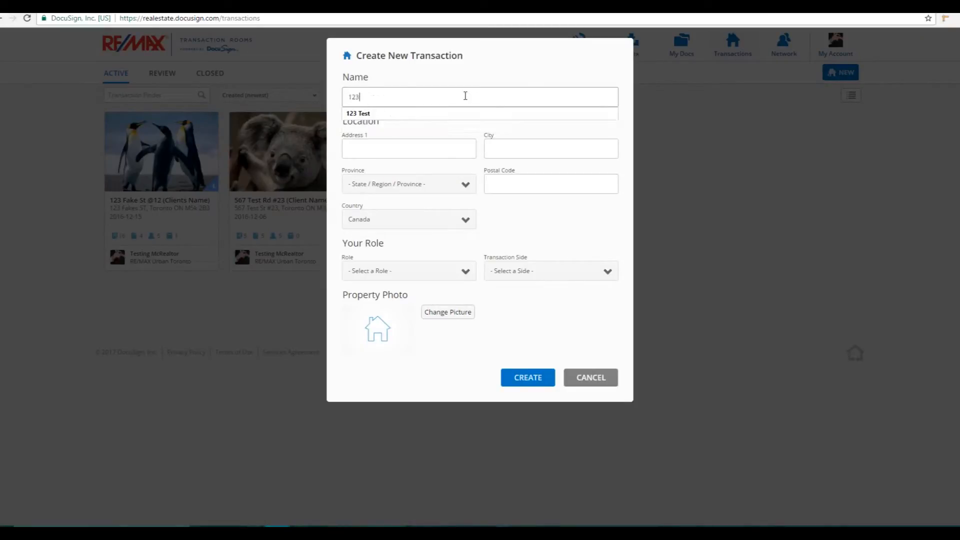
text( Test Ave)
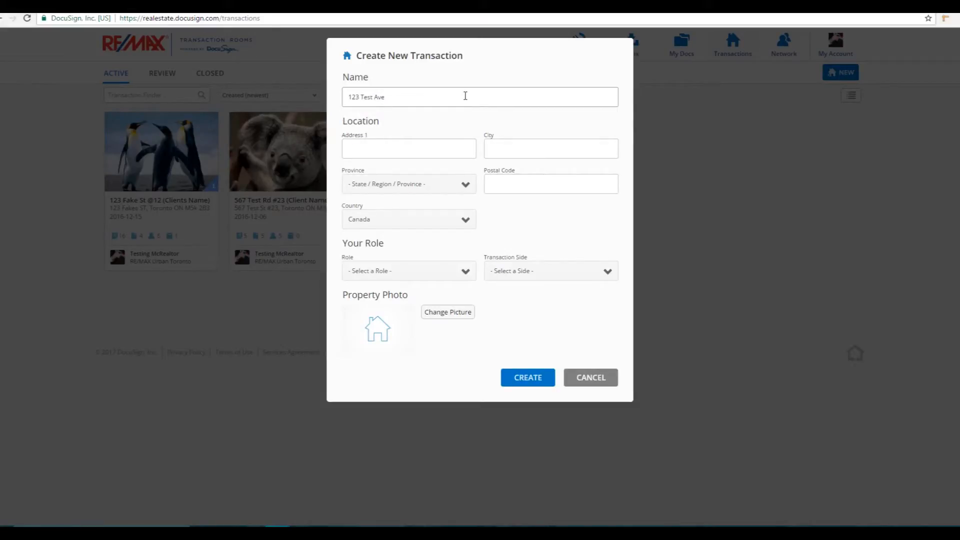
text((Clients Name))
key(Tab)
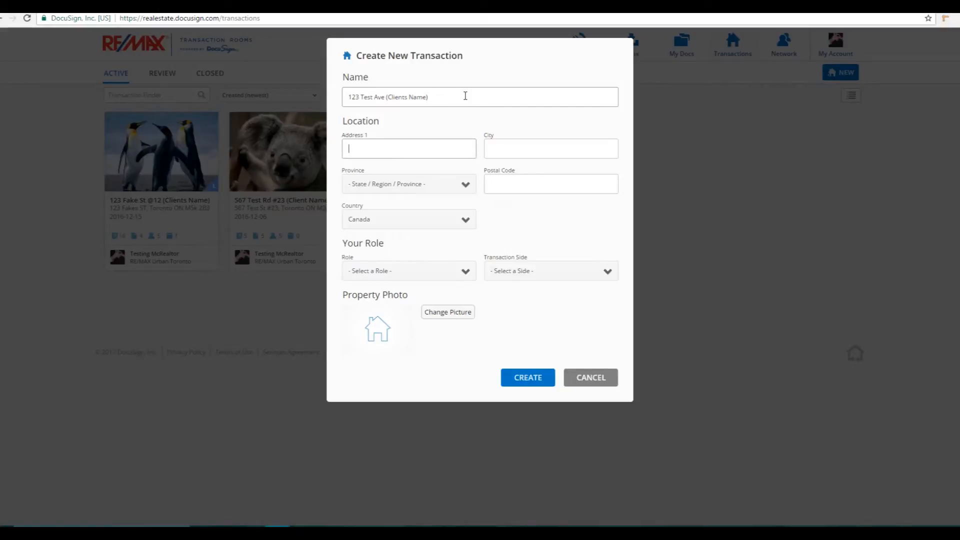
Fill in the transaction's location with the street address, city Toronto, province Ontario and the postal code
text(123 Test Ave)
key(Tab)
text(Toronto)
key(Tab)
key(o)
key(Tab)
text(M5g @v)
key(BackSpace)
key(BackSpace)
text(1C4)
Set the role to Real Estate Agent and the transaction side to List Side
key(Tab)
key(Tab)
key(Down)
click(464, 275)
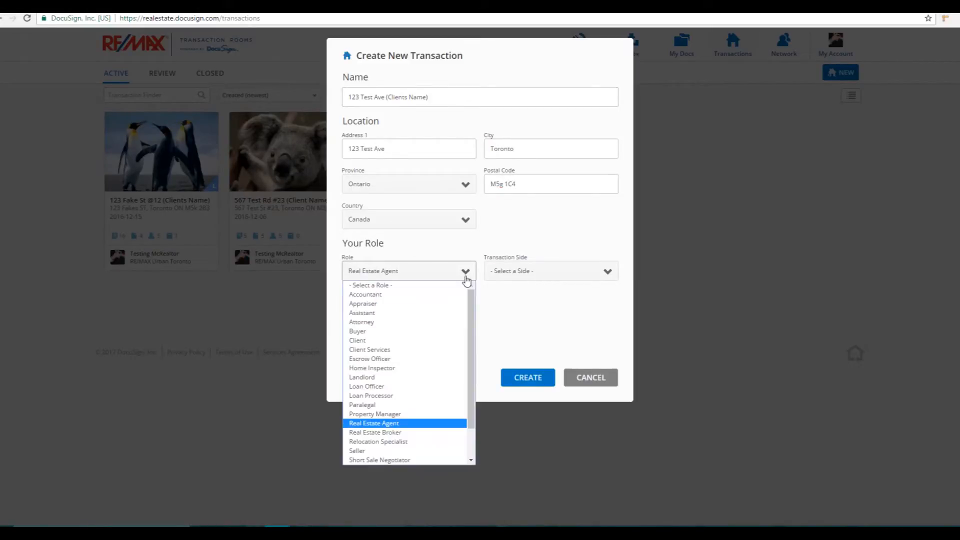
click(399, 424)
click(552, 270)
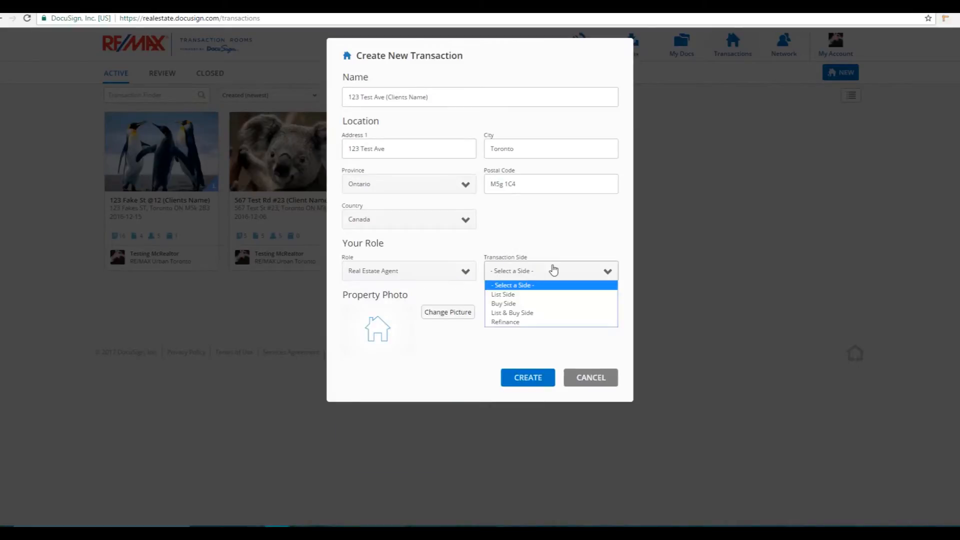
click(533, 296)
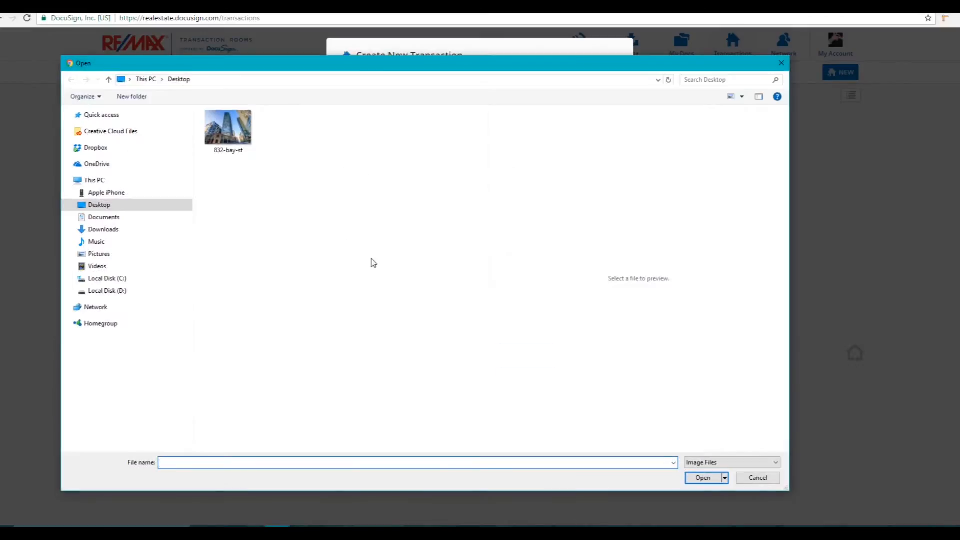
double_click(250, 143)
scroll(568, 392, down, 2)
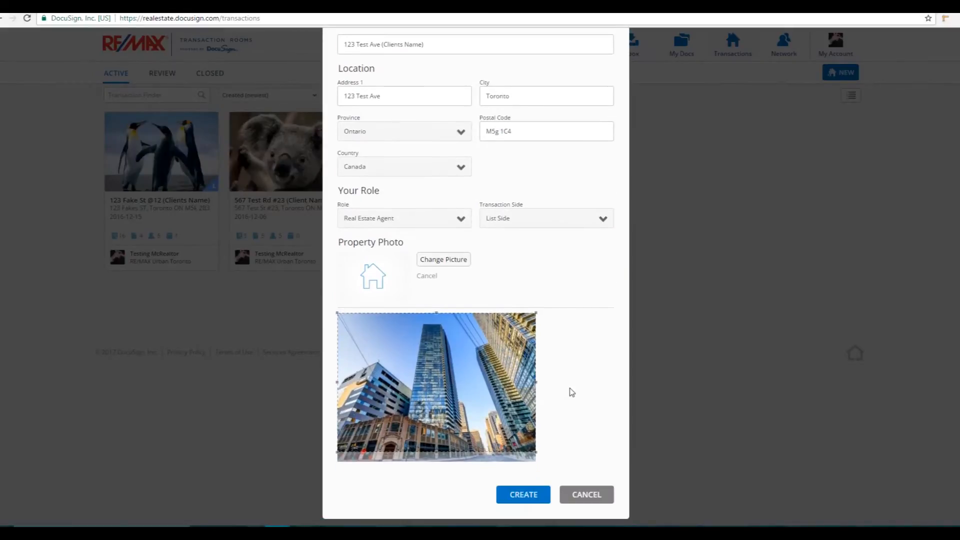
drag(494, 361, 493, 368)
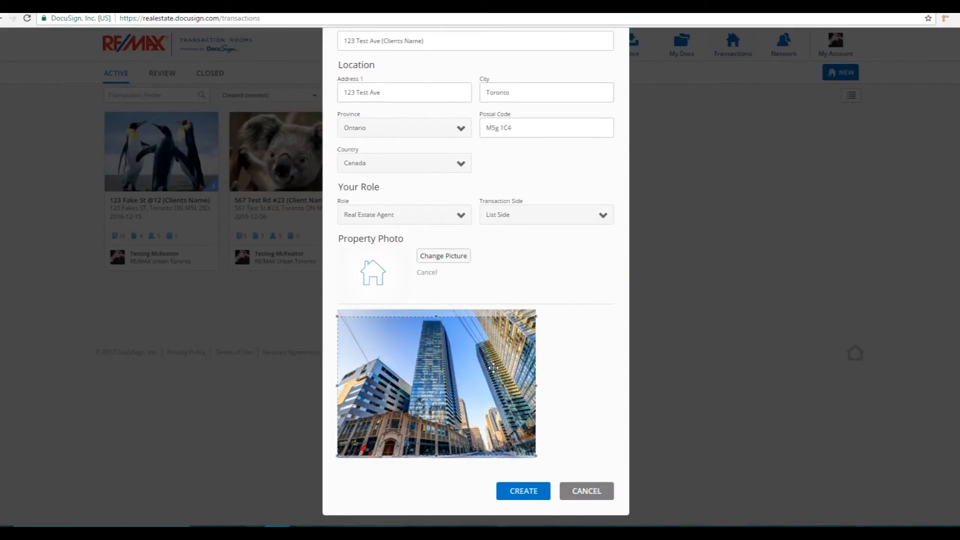
drag(493, 368, 493, 369)
click(538, 492)
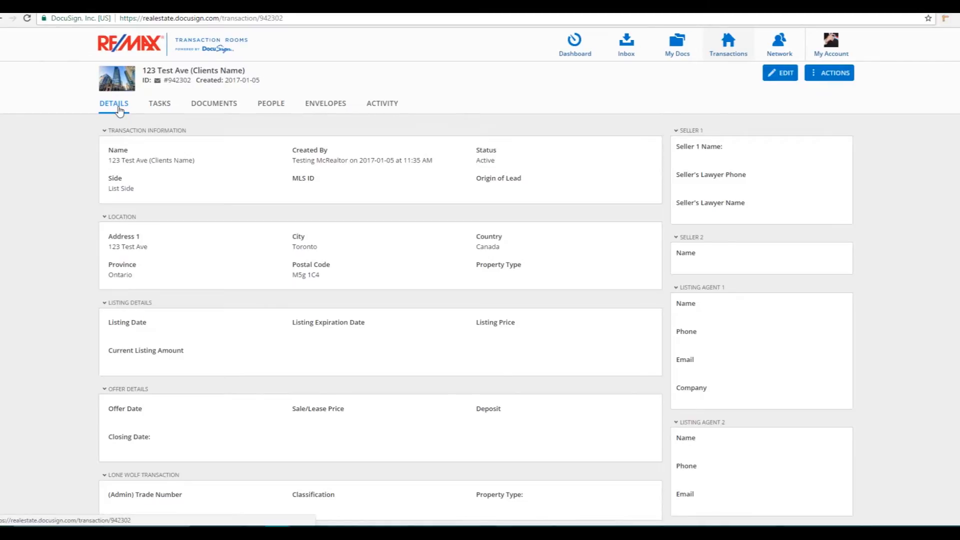
Look over all sections of the new transaction's details
scroll(325, 262, down, 5)
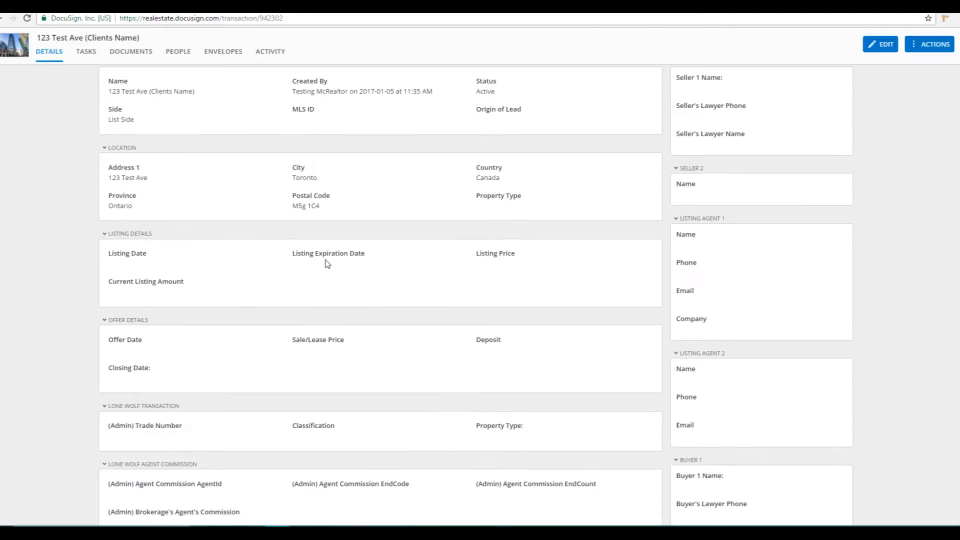
scroll(326, 262, down, 4)
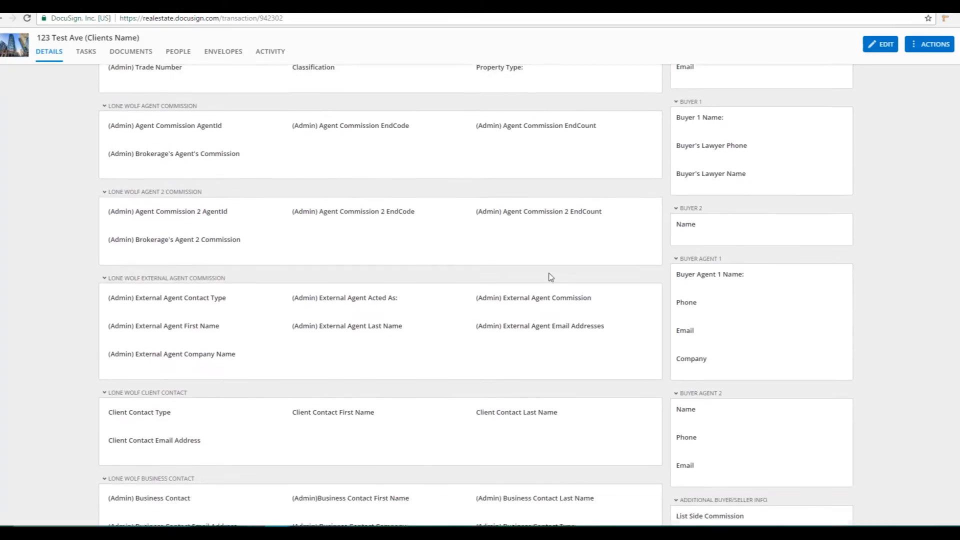
scroll(326, 262, down, 3)
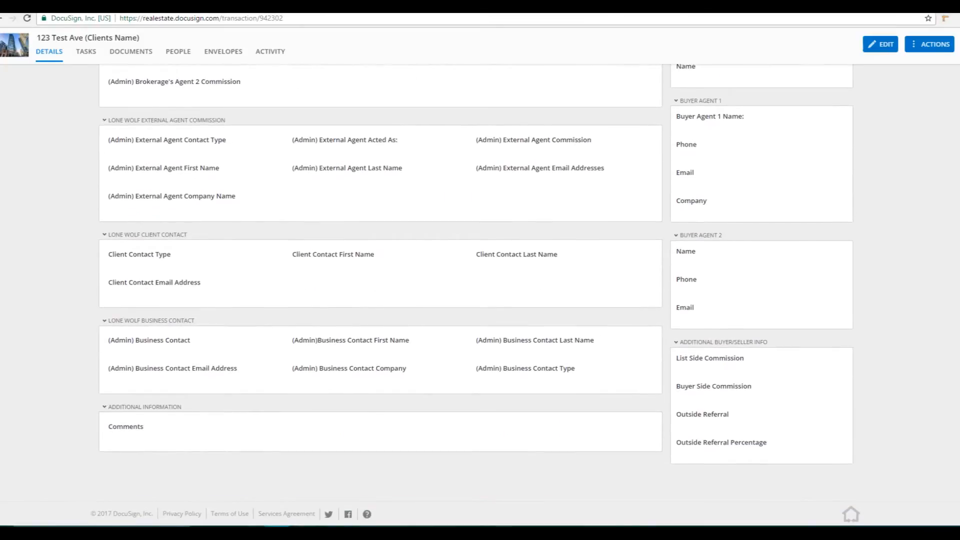
scroll(955, 161, up, 6)
scroll(955, 161, up, 4)
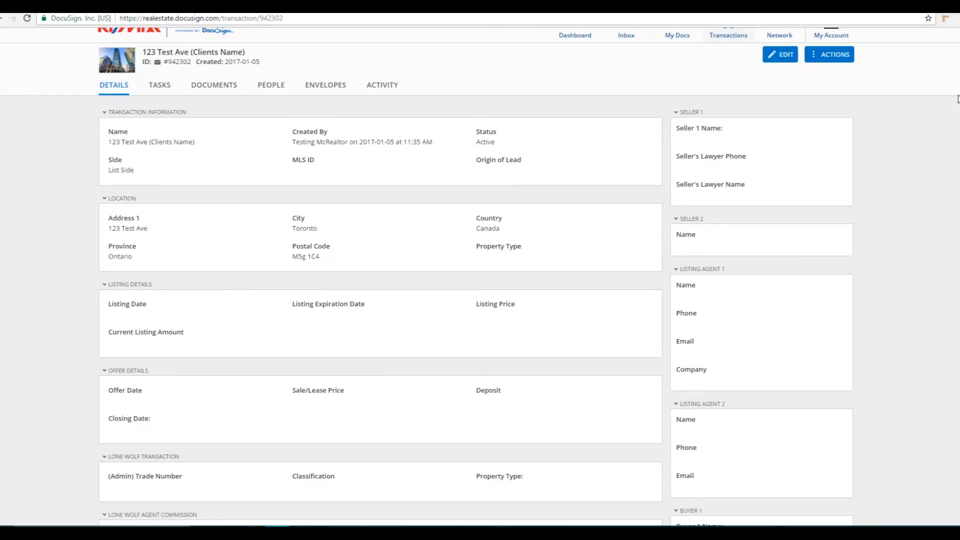
scroll(800, 165, up, 1)
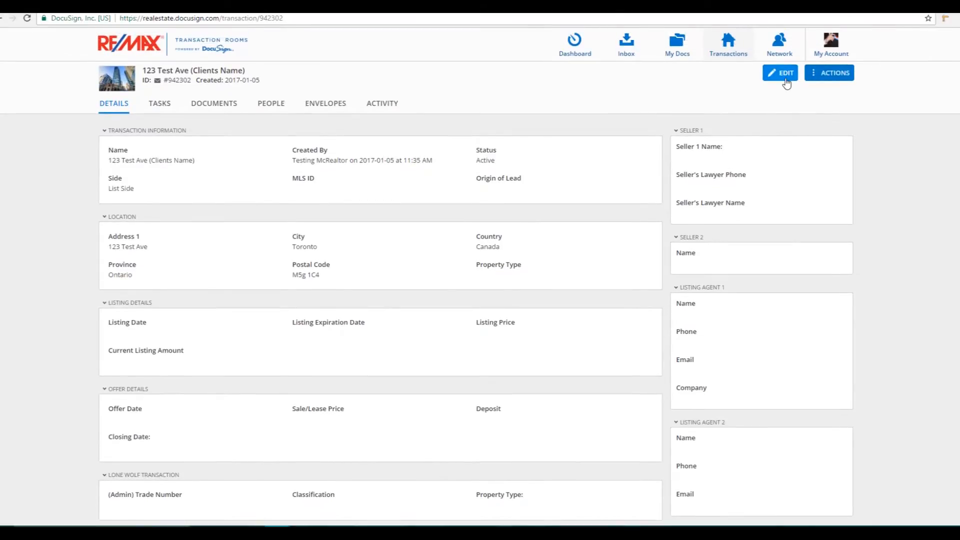
Edit the transaction details, entering C123456 as the MLS ID and choosing List Side as the side
click(784, 73)
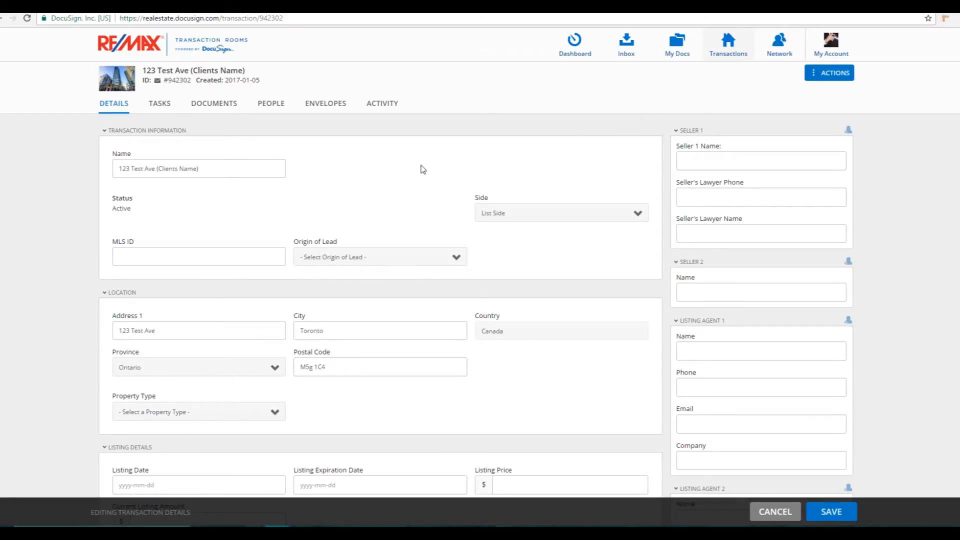
click(248, 250)
text(C123456)
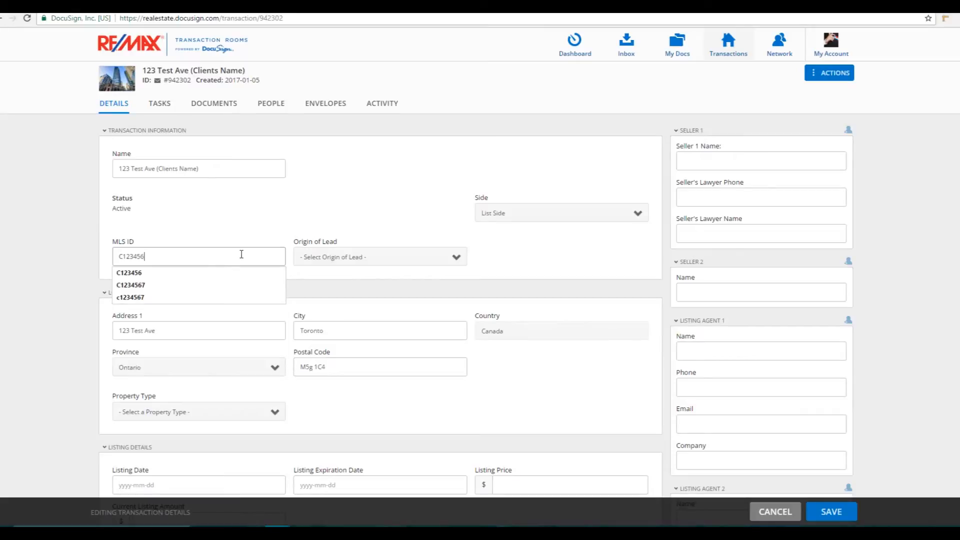
click(364, 270)
click(365, 269)
click(605, 220)
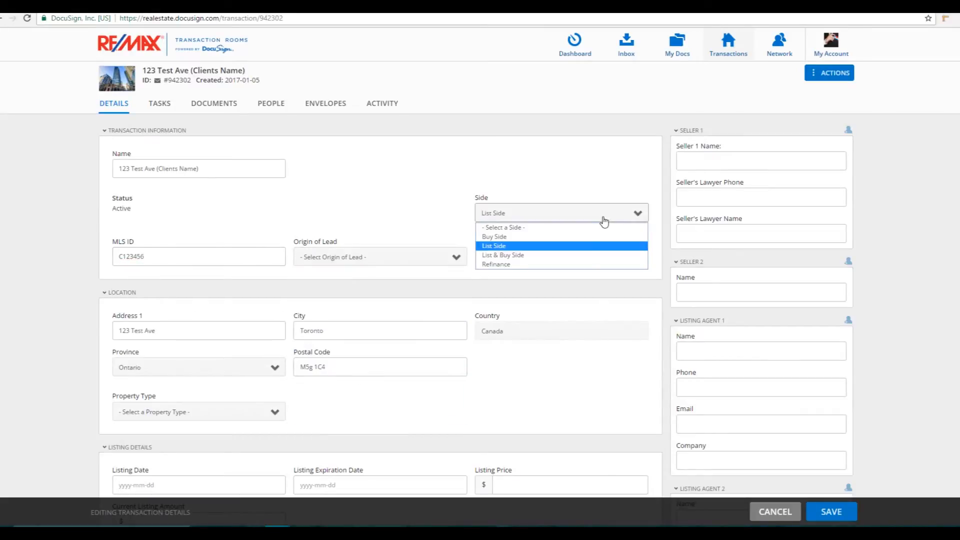
click(516, 247)
Enter the names of Seller 1 and Seller 2 and save the transaction details
click(729, 163)
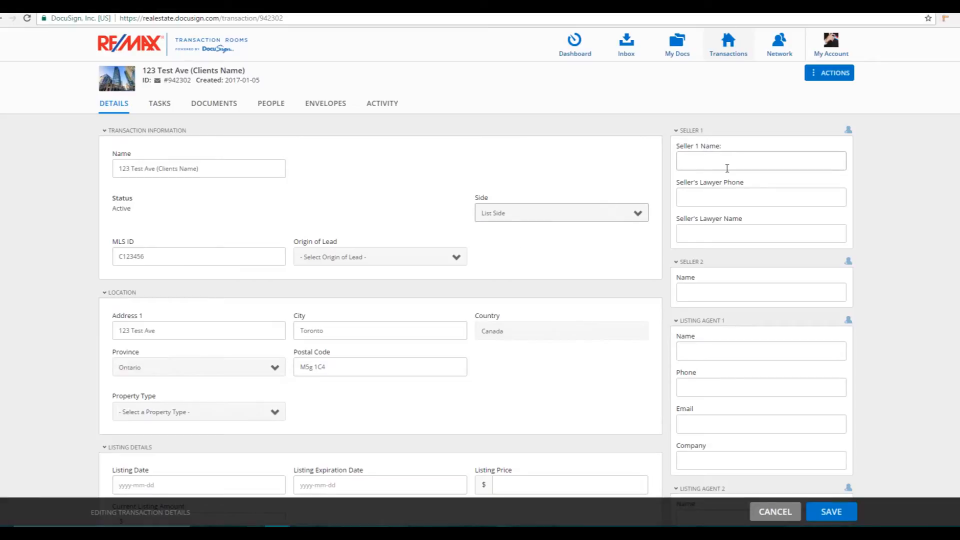
text(George)
key(Tab)
key(Tab)
key(Tab)
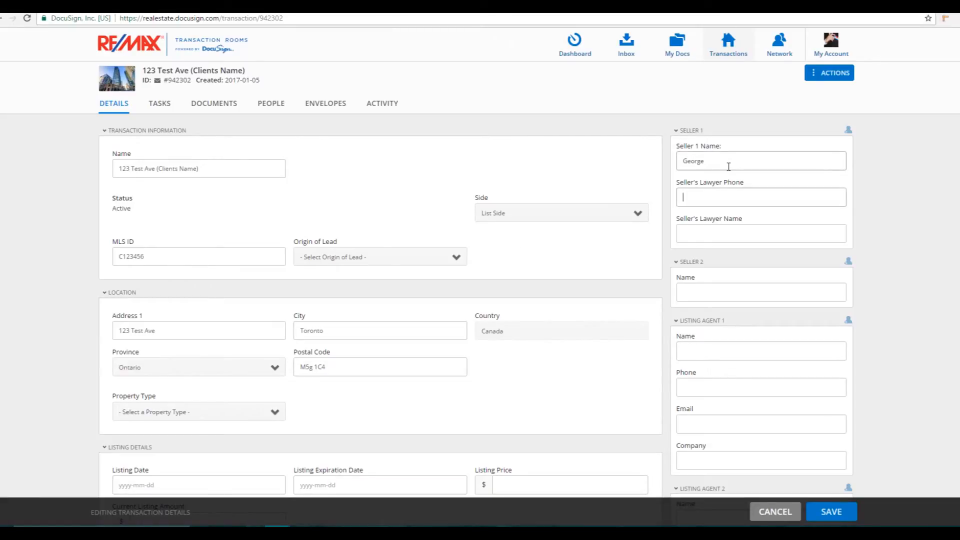
text(Fred)
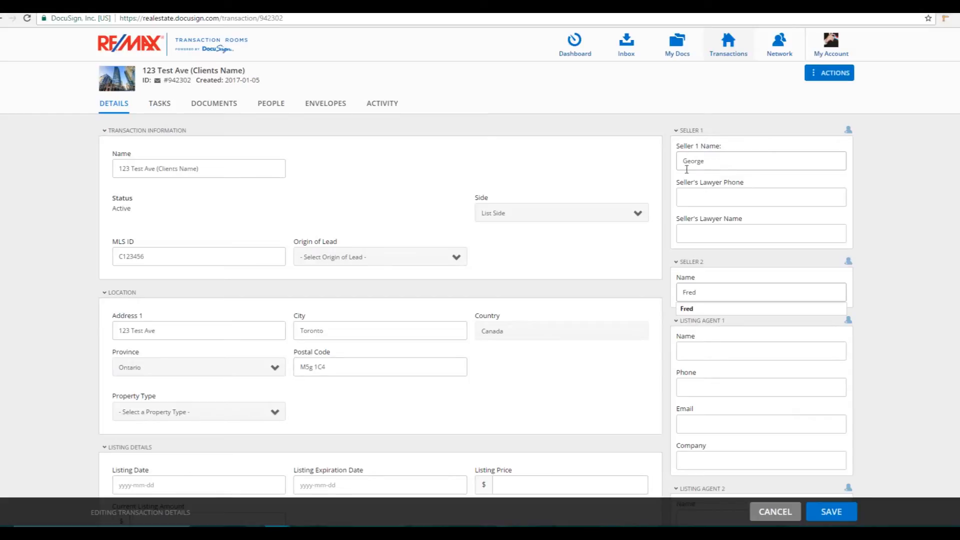
click(640, 178)
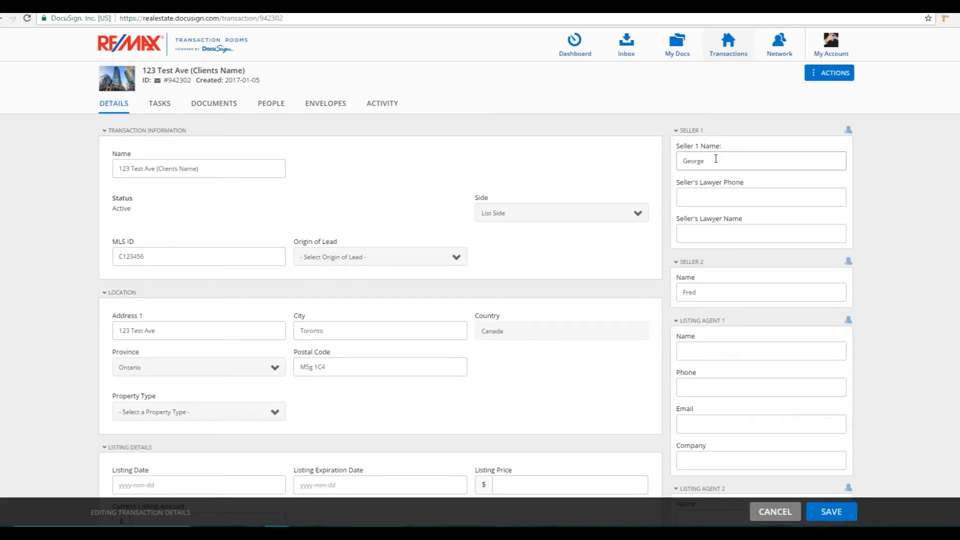
click(840, 519)
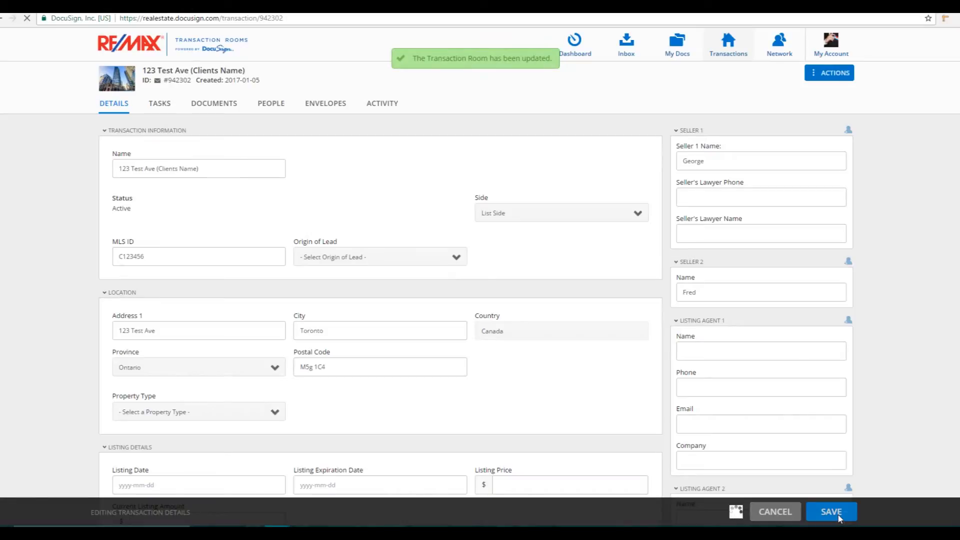
Examine the saved details, especially the fields marked (Admin) in the Lone Wolf Agent Commission section
scroll(551, 450, down, 6)
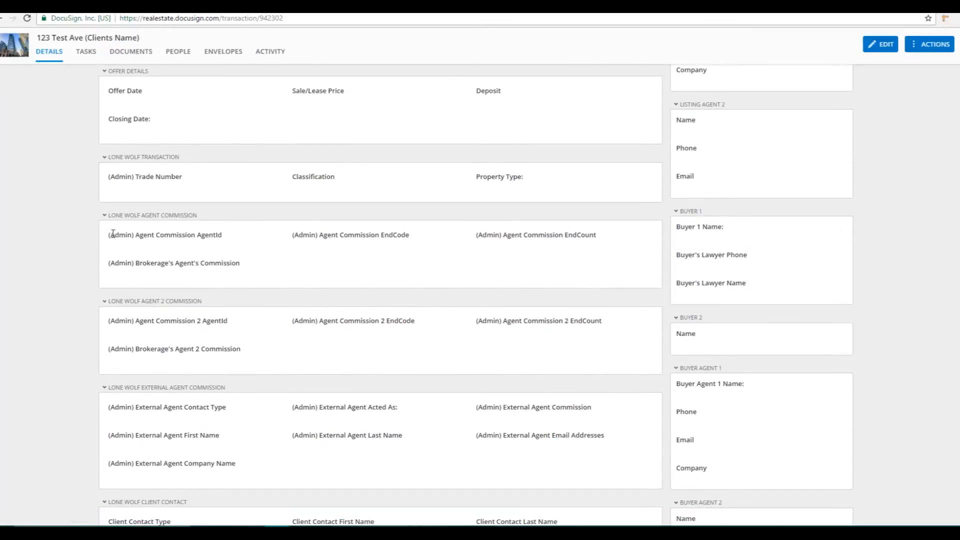
double_click(113, 234)
drag(292, 235, 343, 236)
drag(476, 235, 507, 233)
drag(130, 263, 99, 273)
click(151, 261)
scroll(805, 313, up, 2)
scroll(806, 313, up, 5)
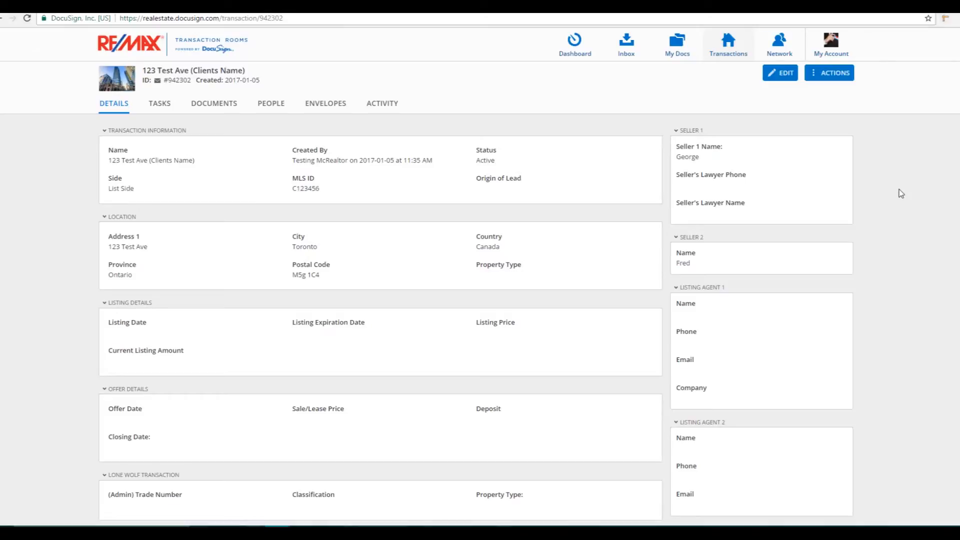
Start adding a person from the network to the transaction's people and select the transaction coordinator by first name
click(276, 106)
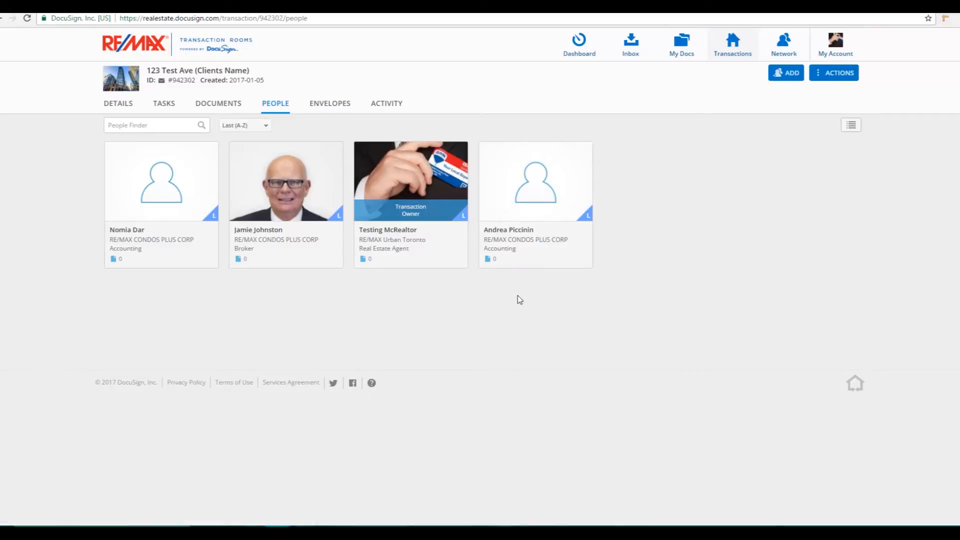
click(798, 80)
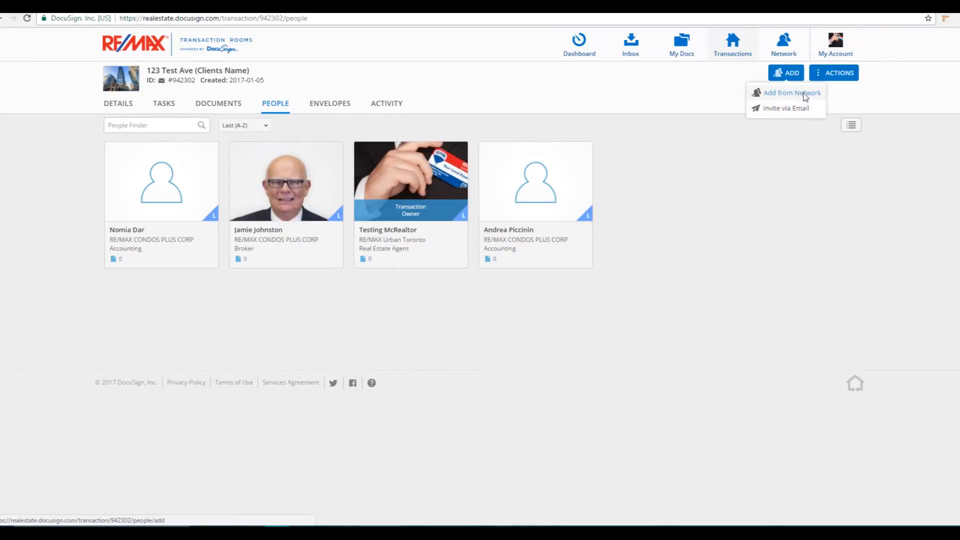
click(804, 95)
click(421, 83)
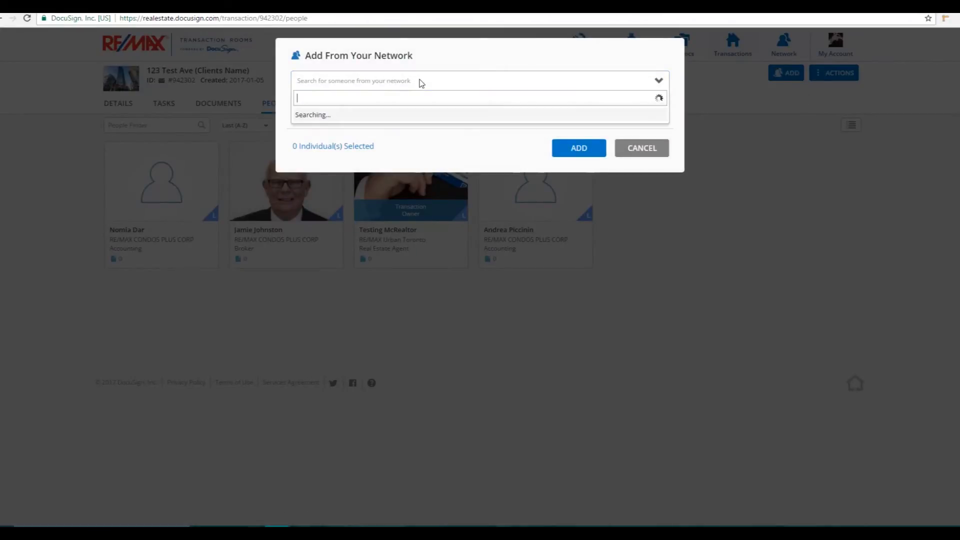
text(olga)
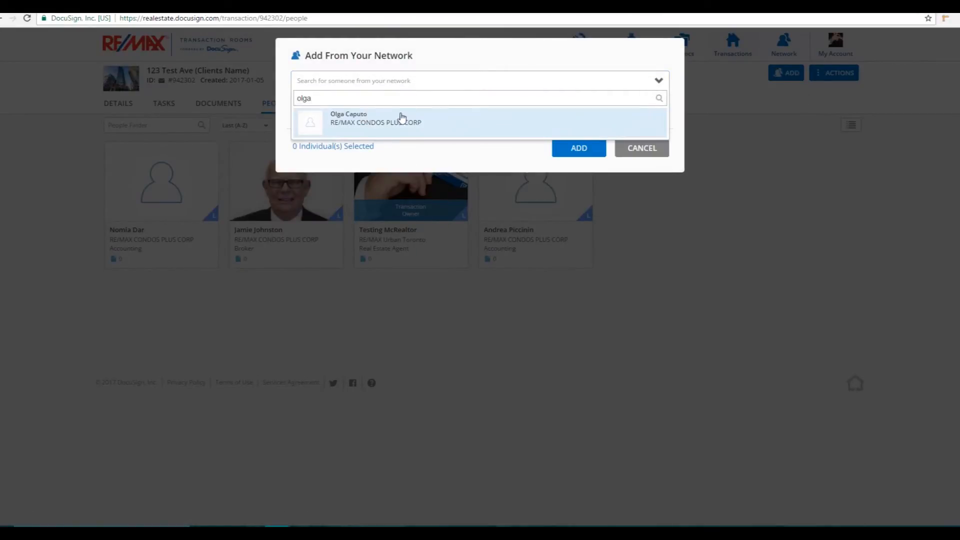
click(402, 117)
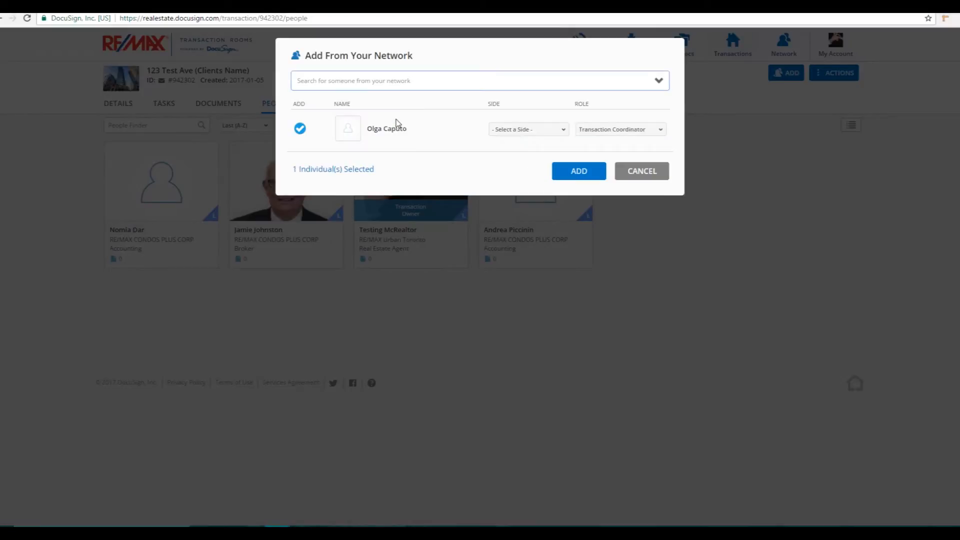
Assign the selected person to List Side with the Transaction Coordinator role and add them to the transaction
click(524, 132)
click(524, 149)
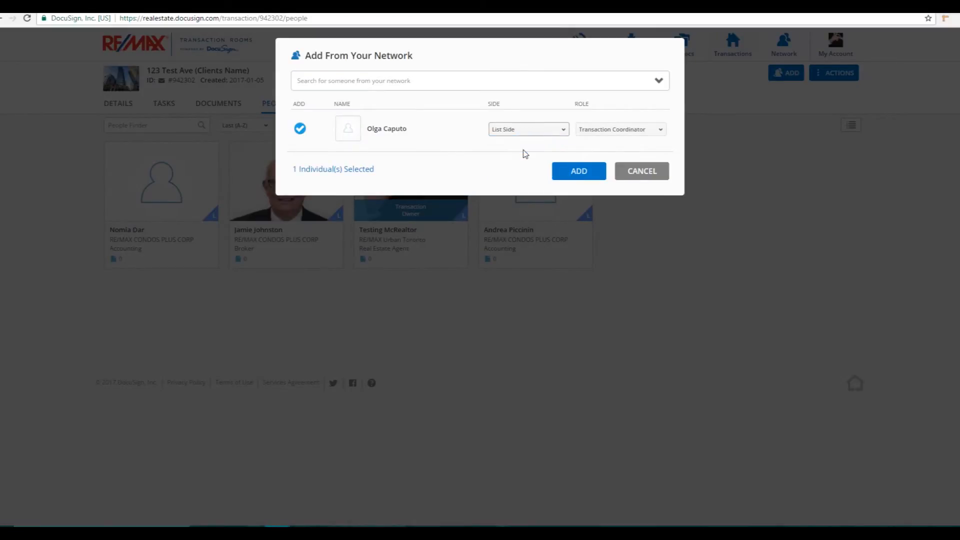
click(634, 132)
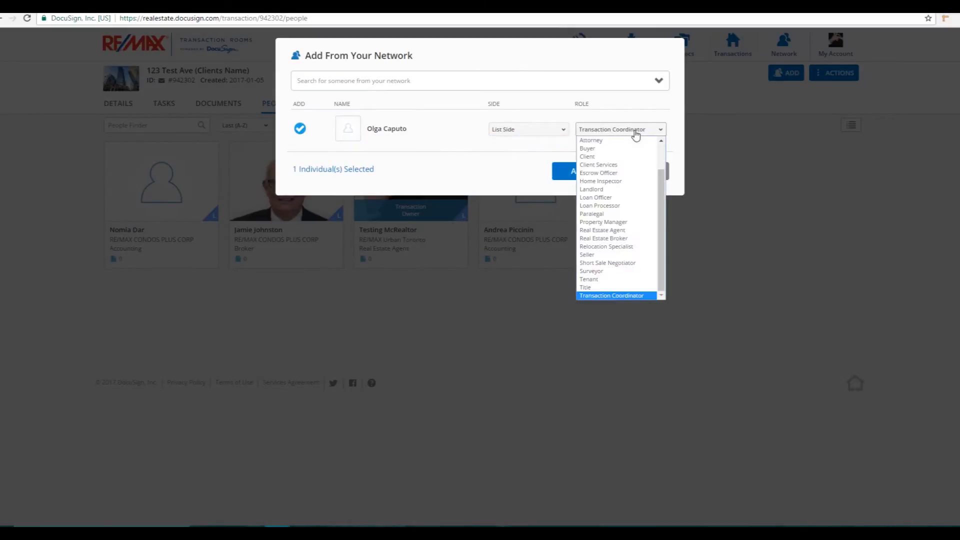
click(617, 295)
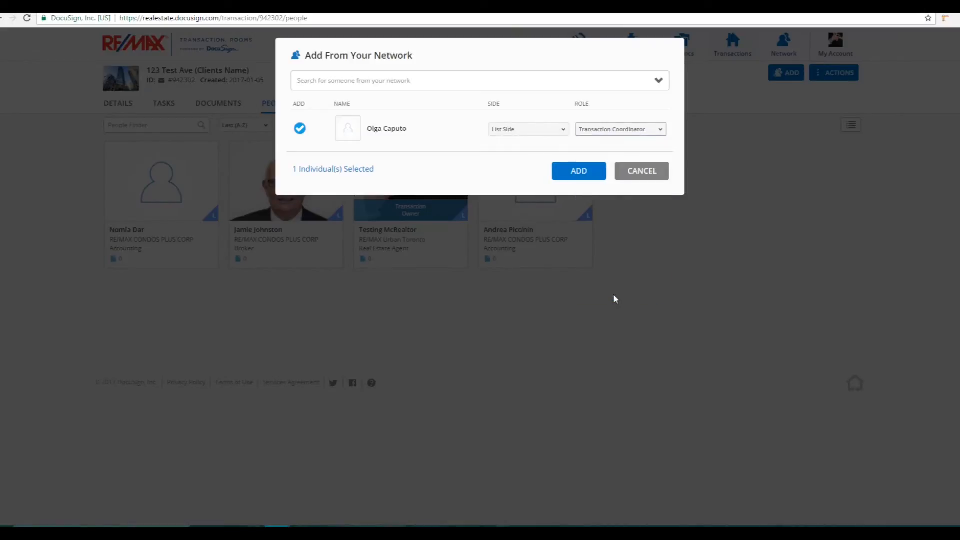
click(573, 181)
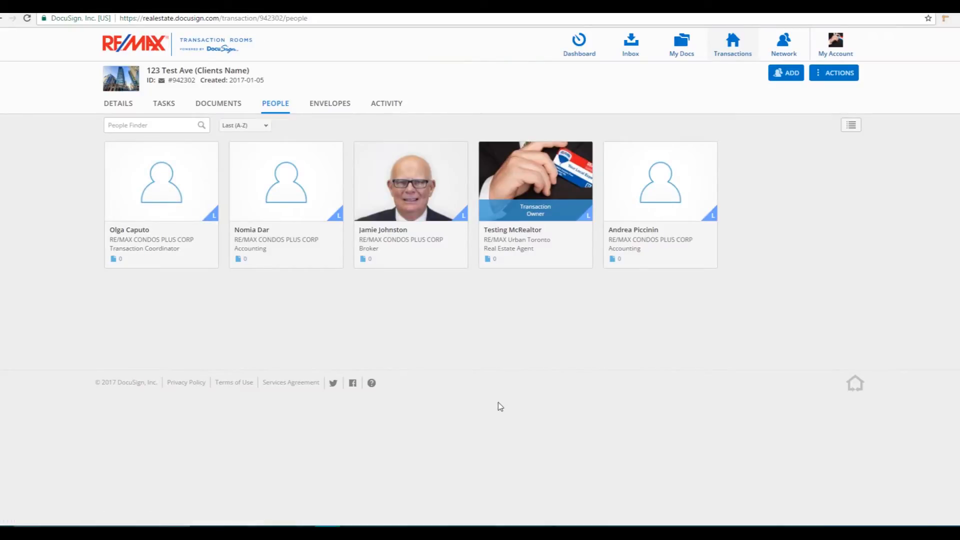
Upload all six PDFs from the computer's Desktop, Listing Promo Form through Shedule B - REMAX 2016, to the transaction's documents
click(209, 106)
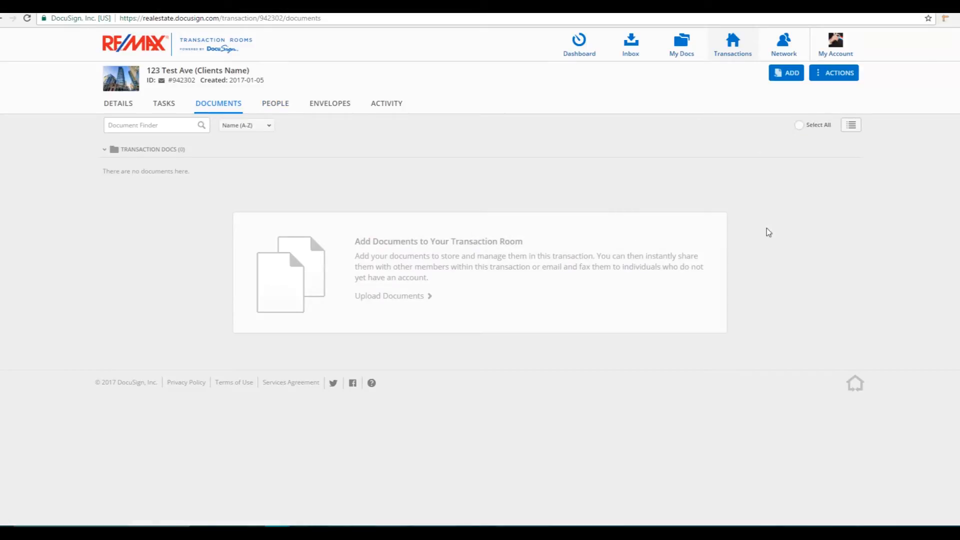
click(794, 82)
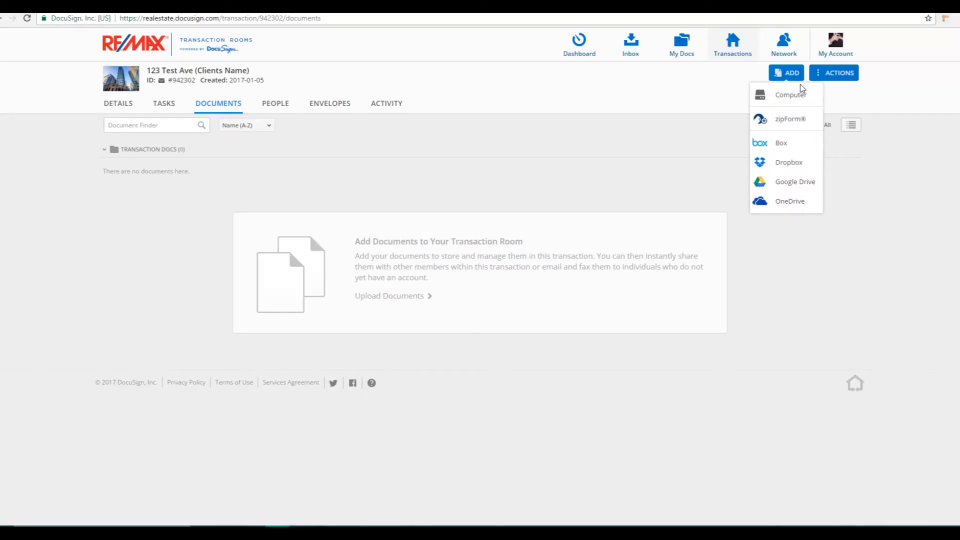
click(797, 77)
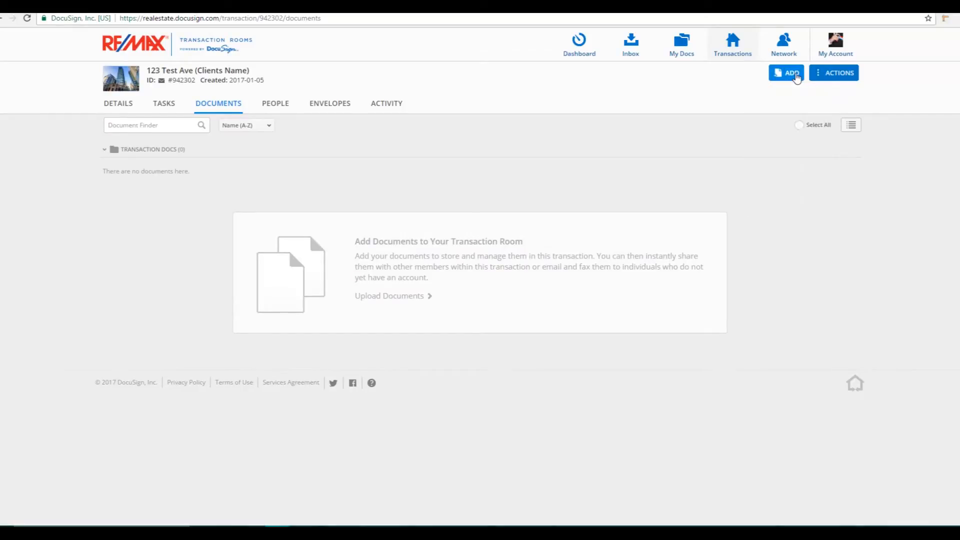
click(798, 77)
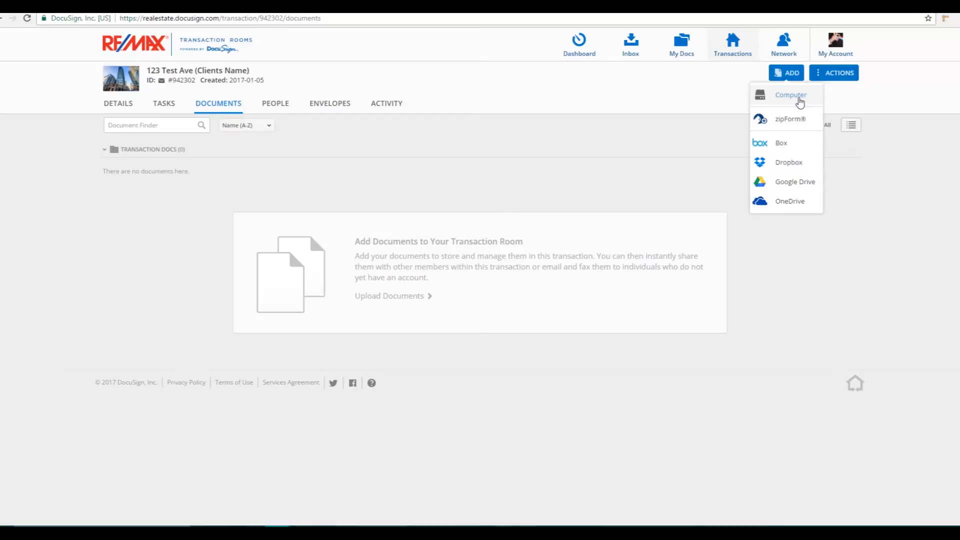
click(800, 101)
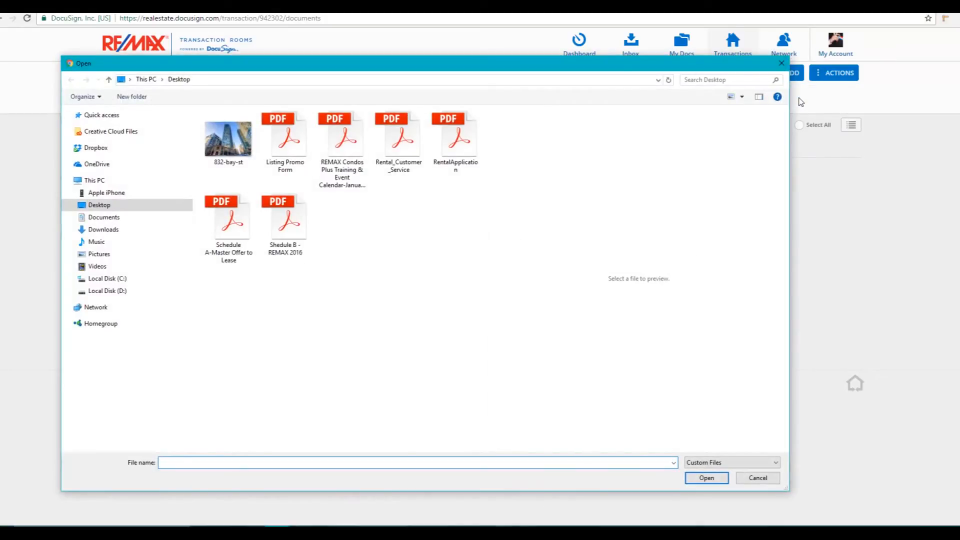
drag(471, 256, 288, 133)
shift+click(243, 216)
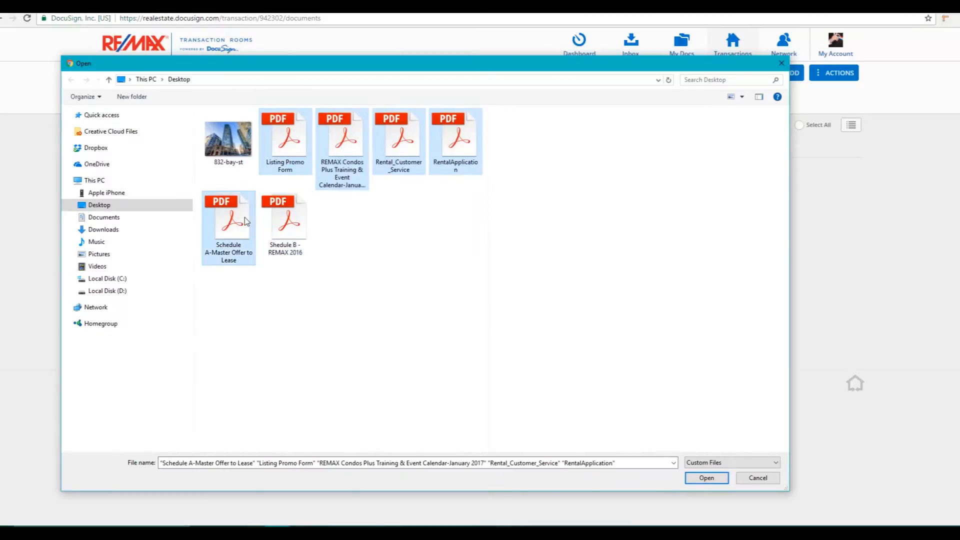
shift+click(281, 231)
click(725, 478)
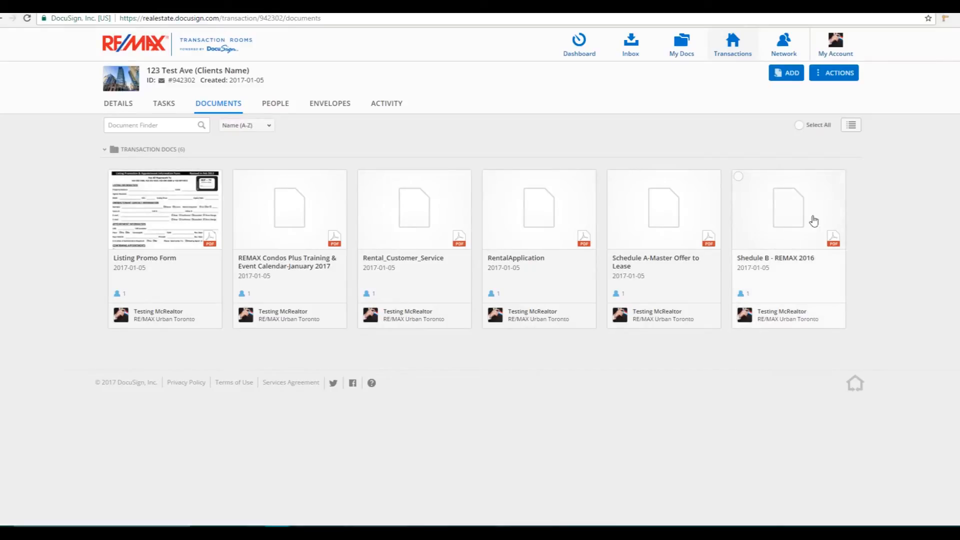
Look through the available task lists and attach the A) New Listing task list to the transaction
click(854, 76)
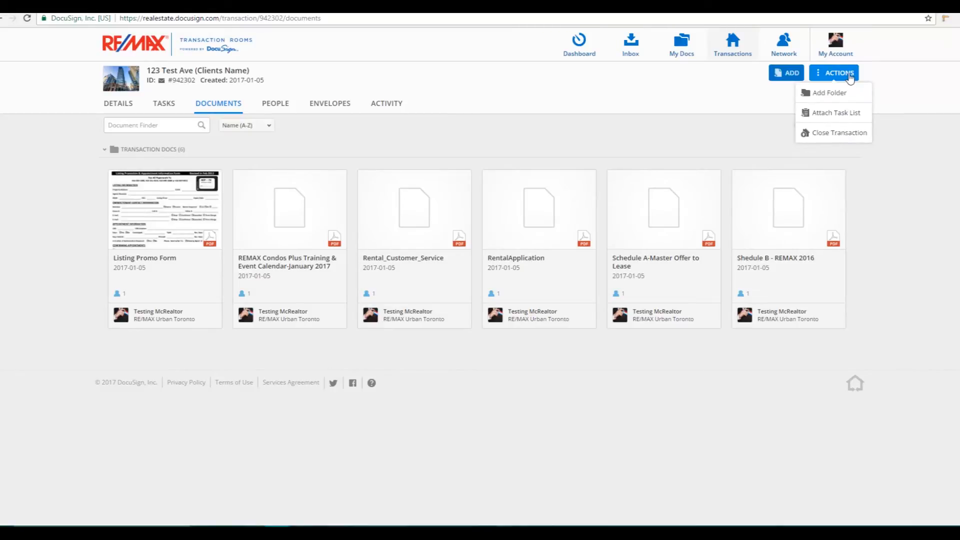
click(851, 115)
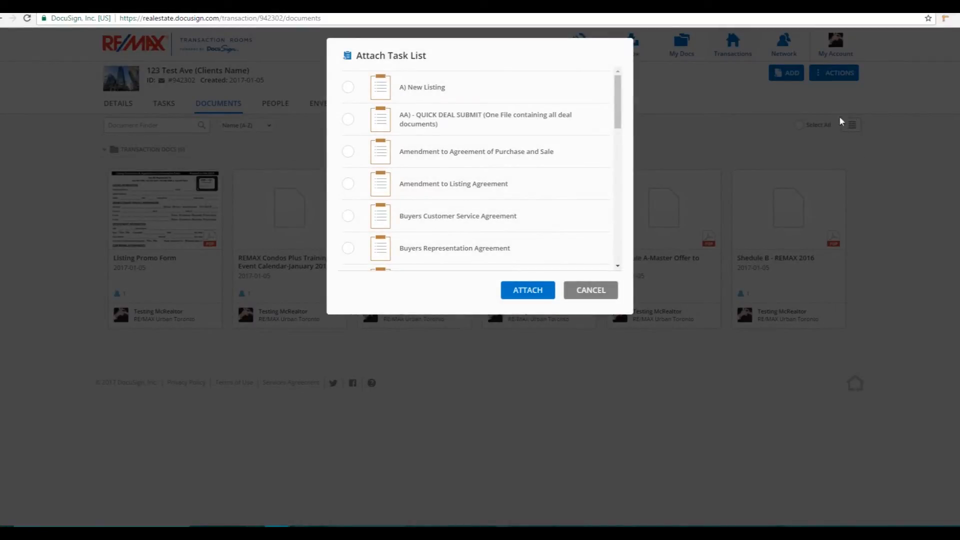
drag(619, 102, 622, 172)
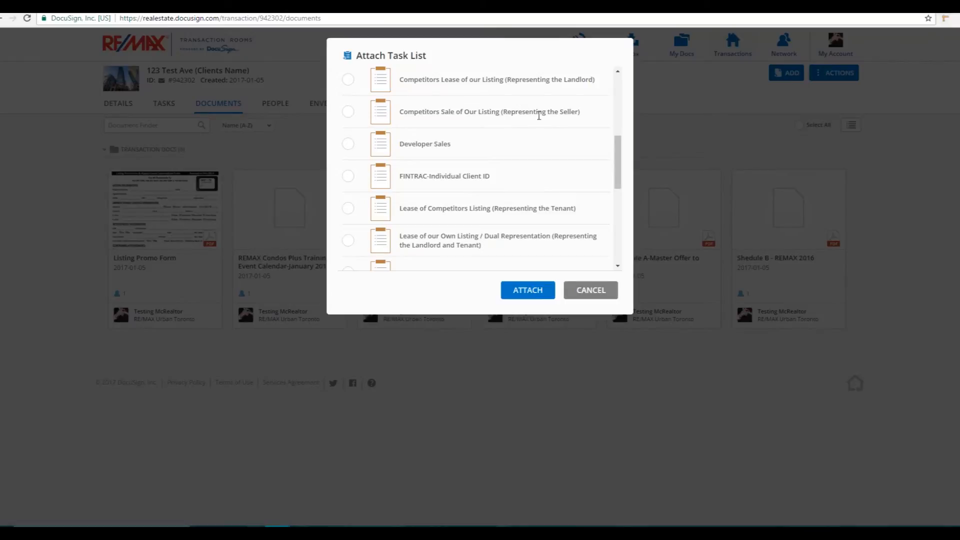
drag(619, 156, 575, 65)
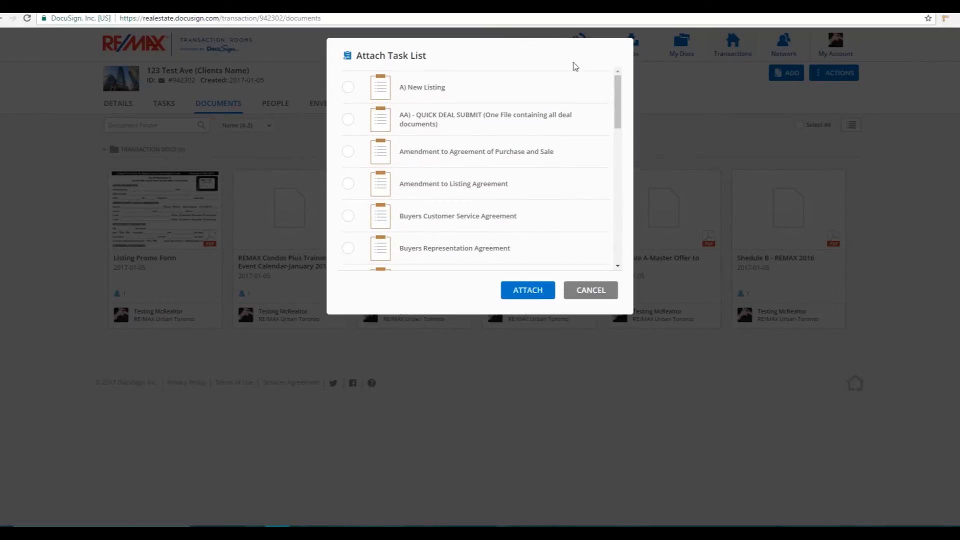
drag(457, 92, 411, 94)
drag(442, 124, 402, 114)
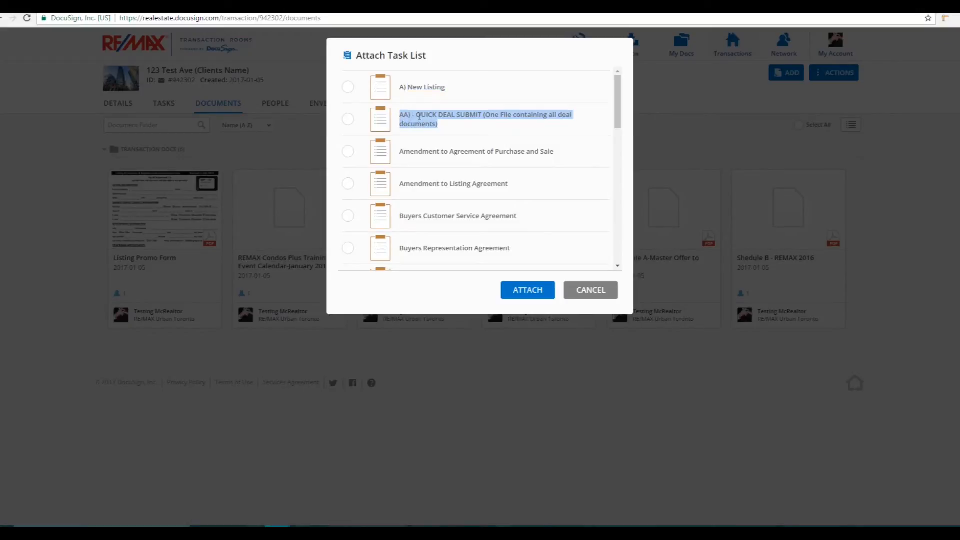
click(420, 116)
click(349, 91)
click(539, 294)
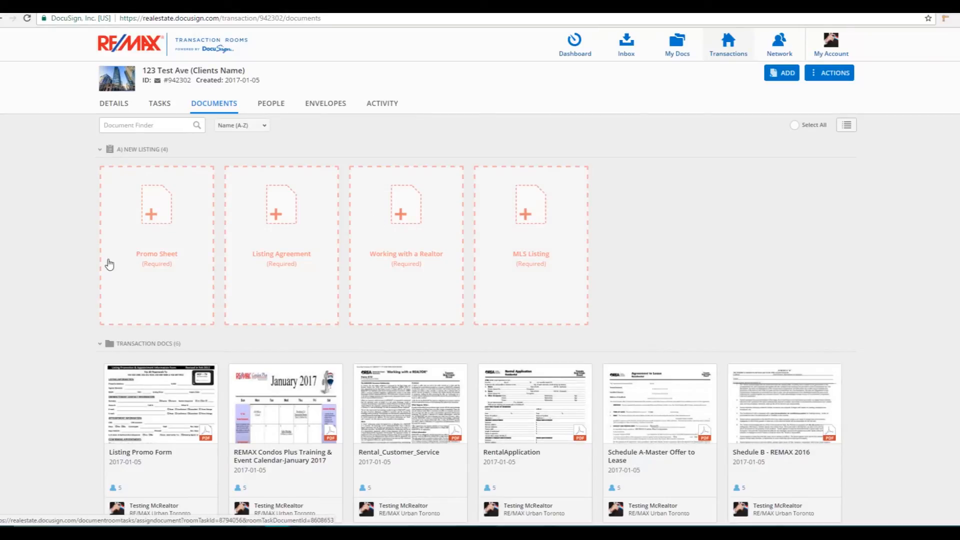
Assign the Listing Promo Form document to the required Promo Sheet placeholder in the New Listing task list
scroll(35, 268, down, 1)
scroll(35, 273, up, 1)
drag(150, 407, 144, 215)
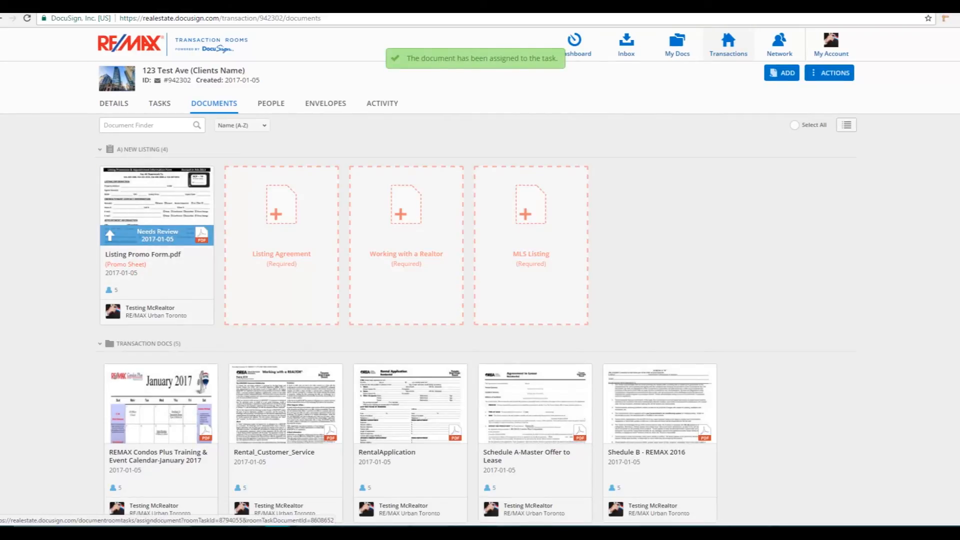
Open the Schedule A-Master Offer to Lease document and look through its pages
scroll(480, 275, down, 2)
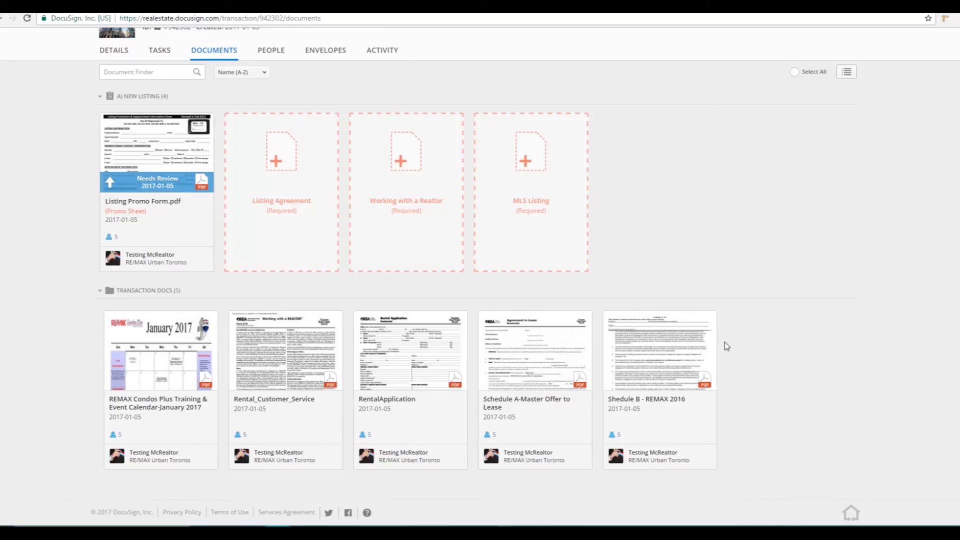
click(529, 356)
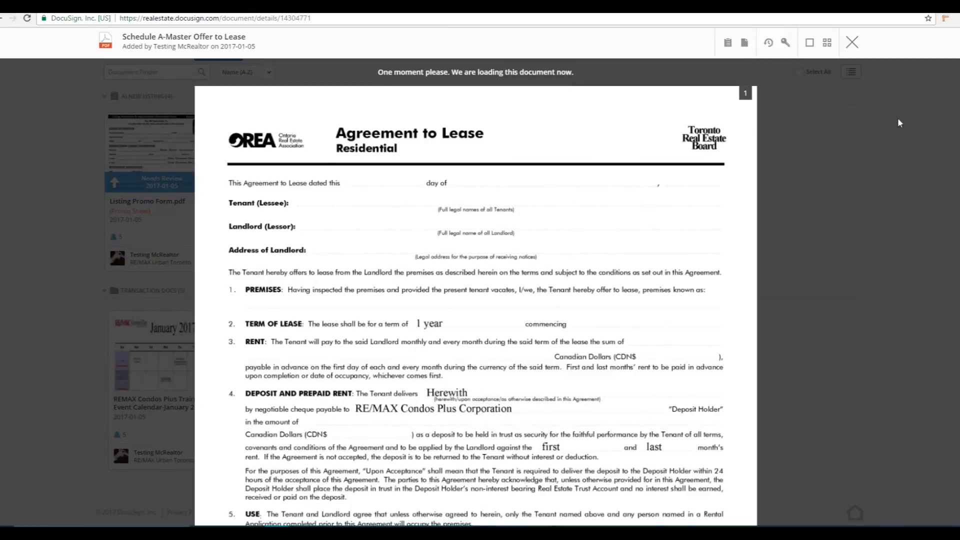
scroll(476, 300, down, 3)
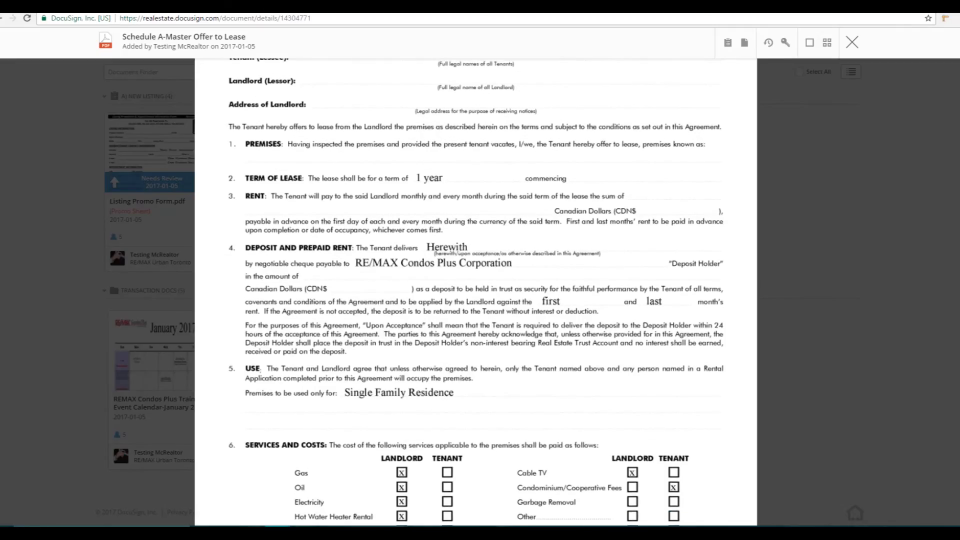
scroll(476, 292, down, 20)
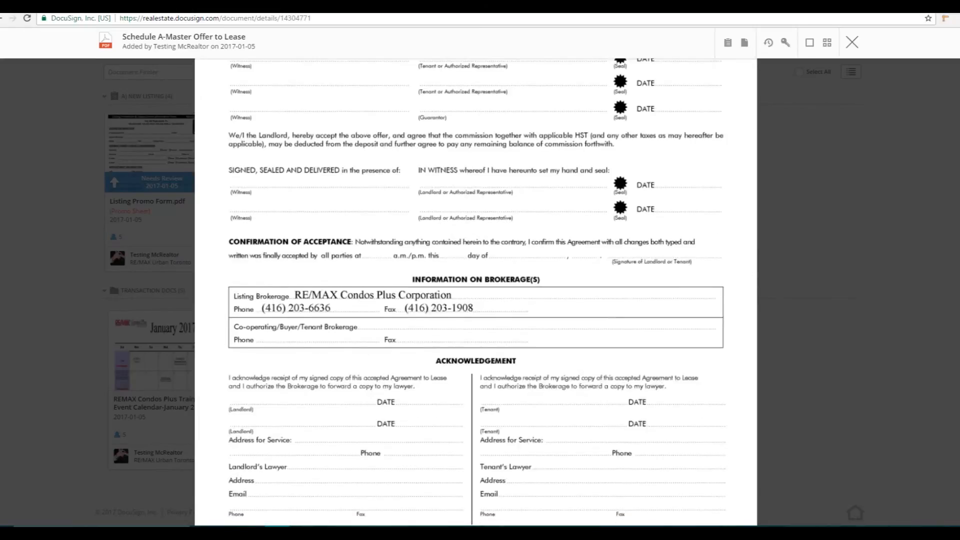
scroll(476, 293, down, 5)
scroll(476, 293, up, 20)
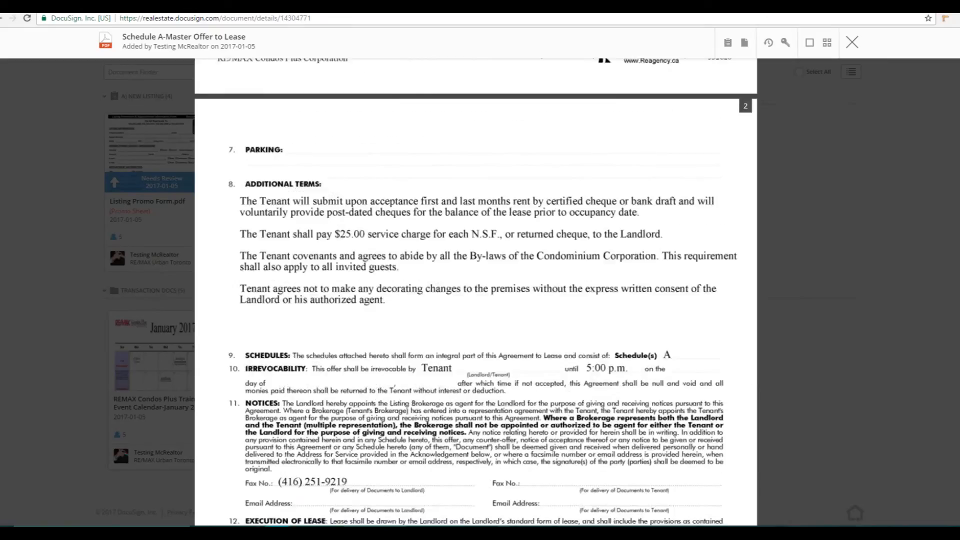
scroll(476, 293, up, 2)
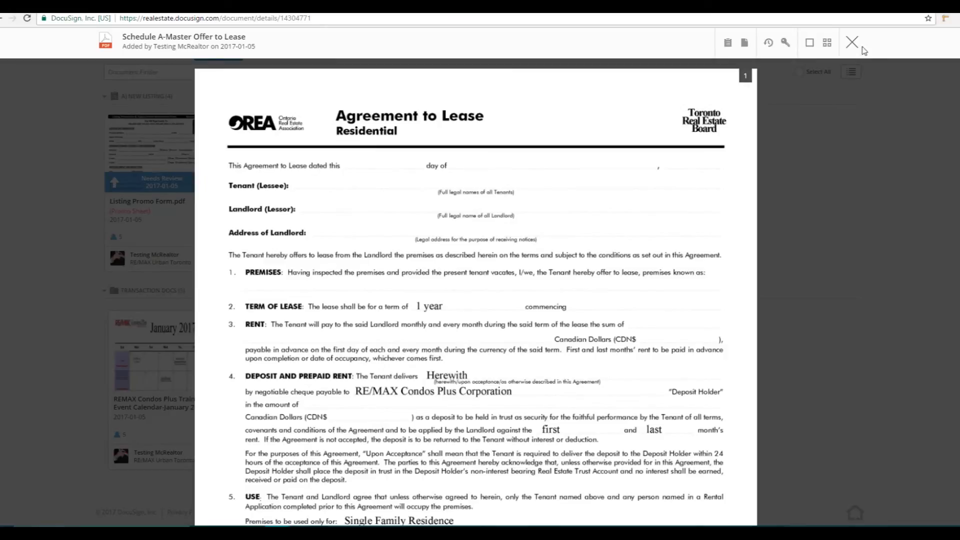
Start splitting the Schedule A-Master Offer to Lease document and set up two new files for its pages
click(746, 49)
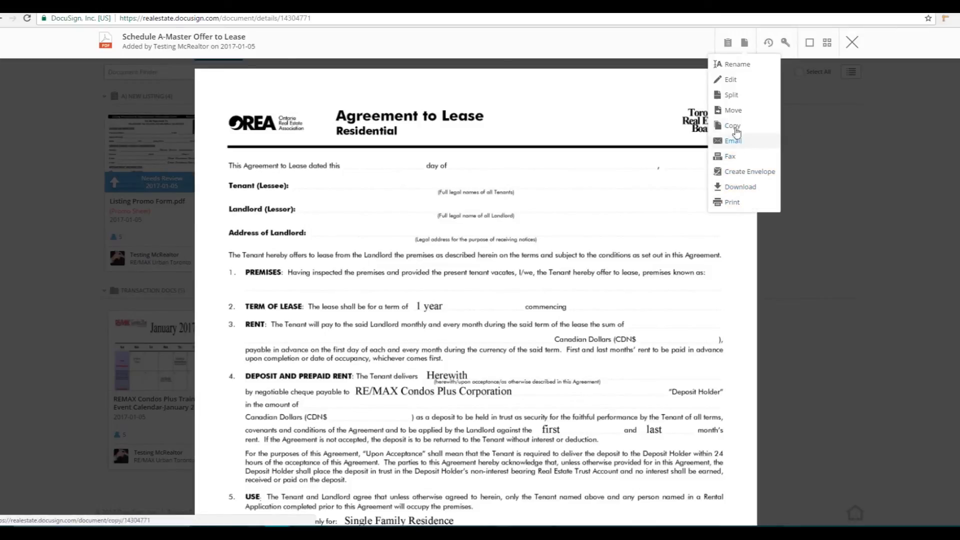
click(731, 95)
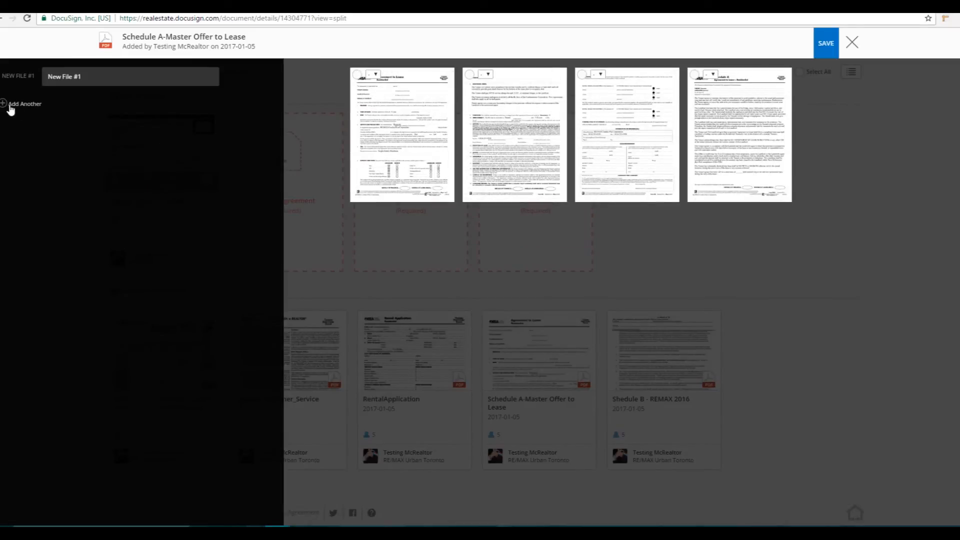
click(22, 104)
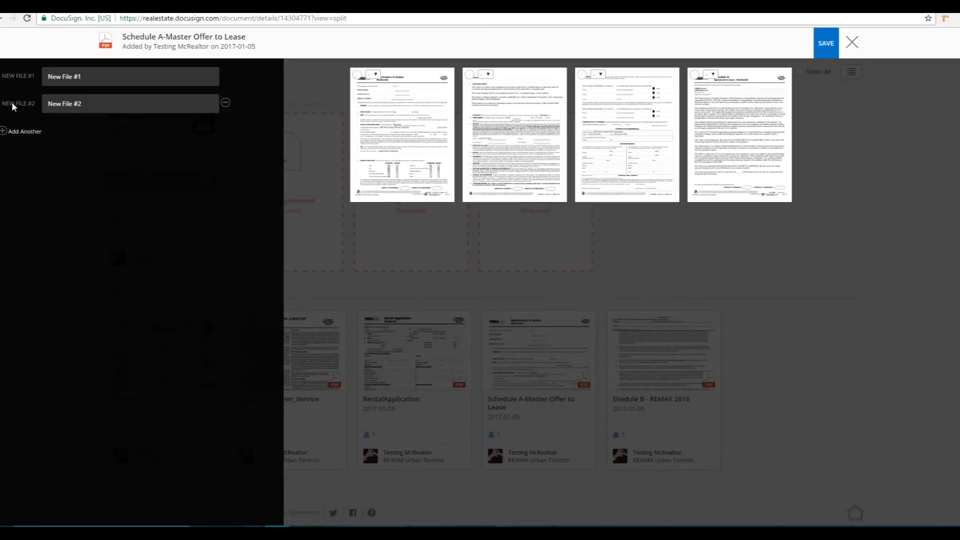
click(10, 131)
click(12, 159)
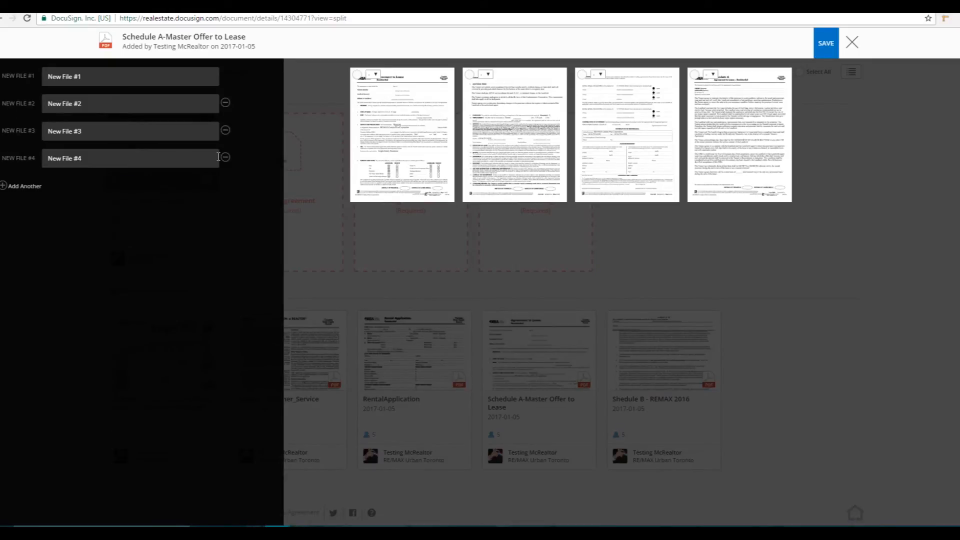
click(225, 158)
click(225, 130)
Name the first new file Agreement to Lease and the second Schedule A
key(shift+Tab)
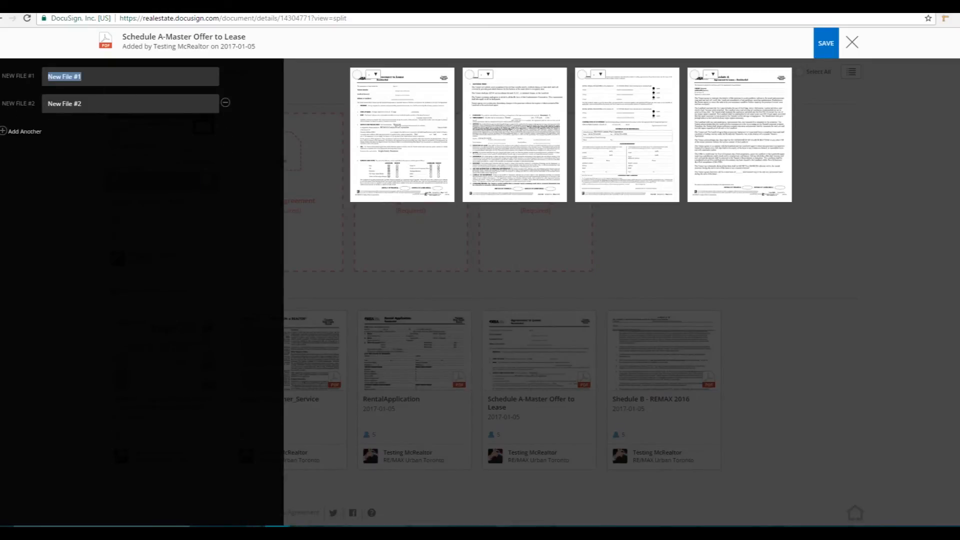
text(Agreement to Lease)
key(Tab)
text(Sc)
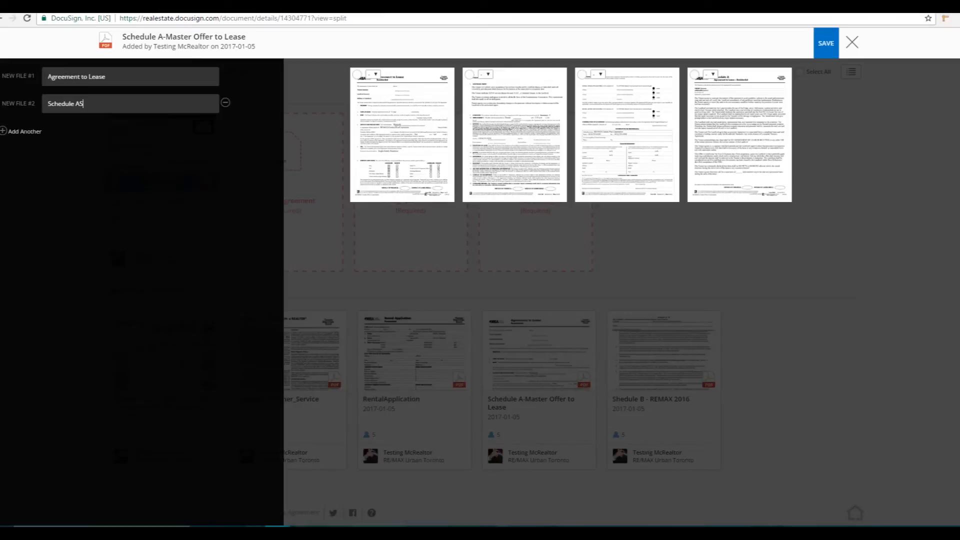
Assign the first three pages to the Agreement to Lease file and the fourth to Schedule A, and save the split
click(357, 75)
click(374, 75)
click(374, 92)
click(469, 75)
click(713, 75)
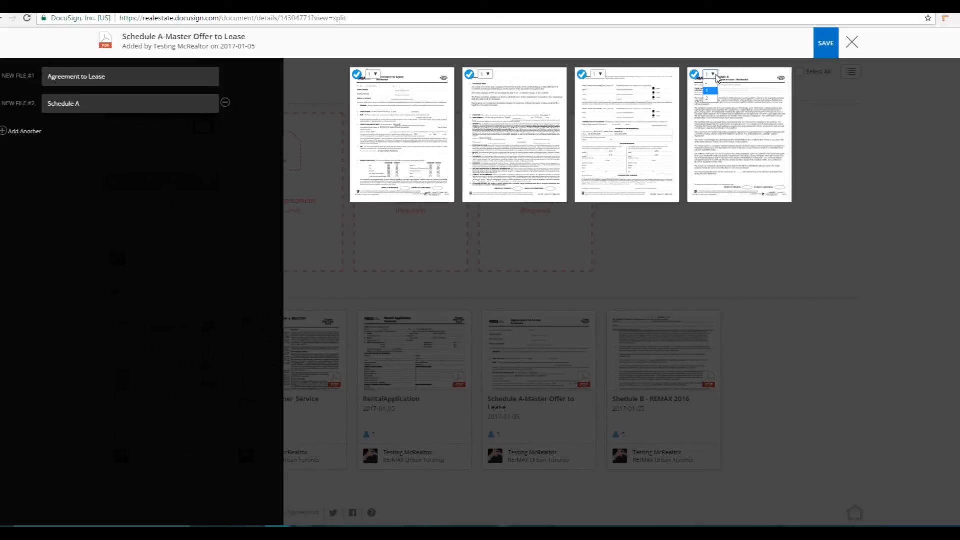
click(708, 99)
click(824, 48)
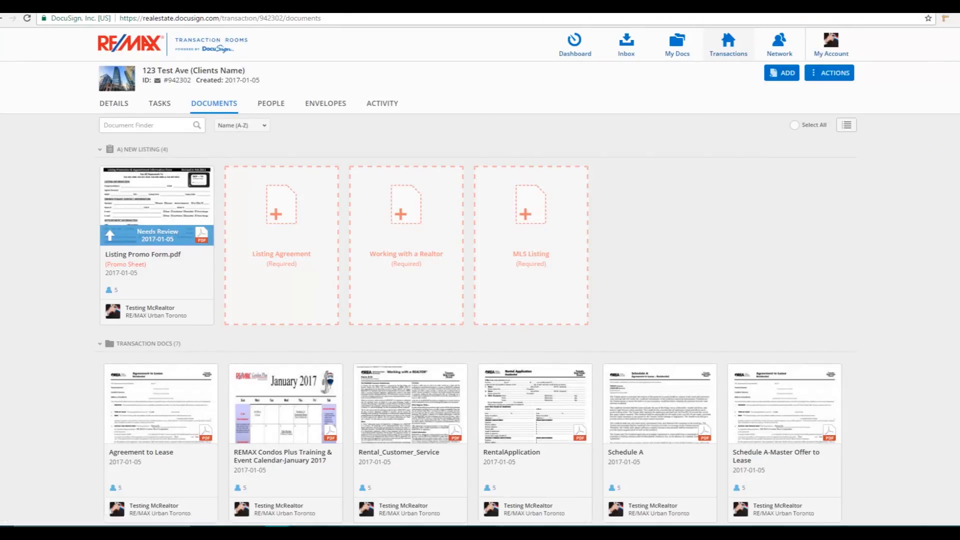
Assign the Agreement to Lease document to the required Listing Agreement placeholder in the New Listing task list
scroll(810, 184, down, 4)
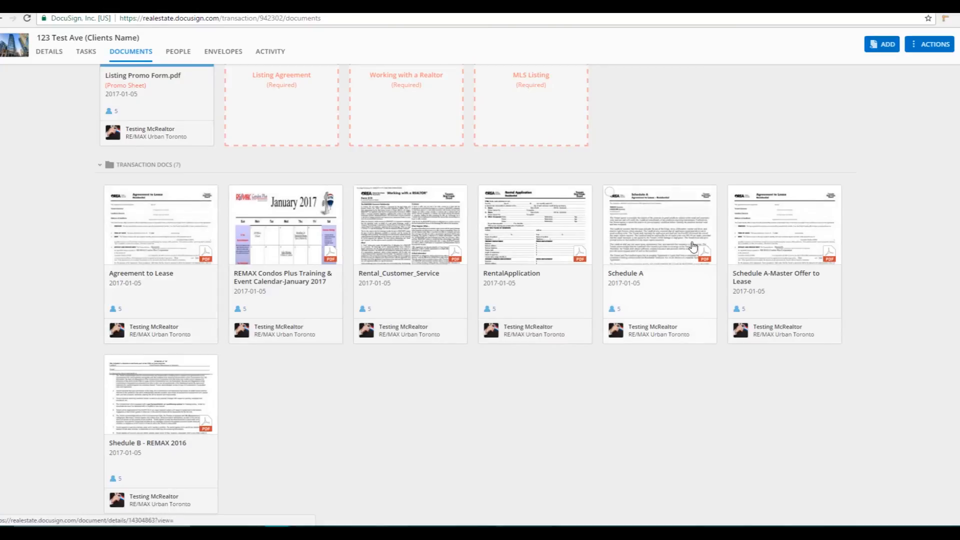
scroll(686, 262, up, 2)
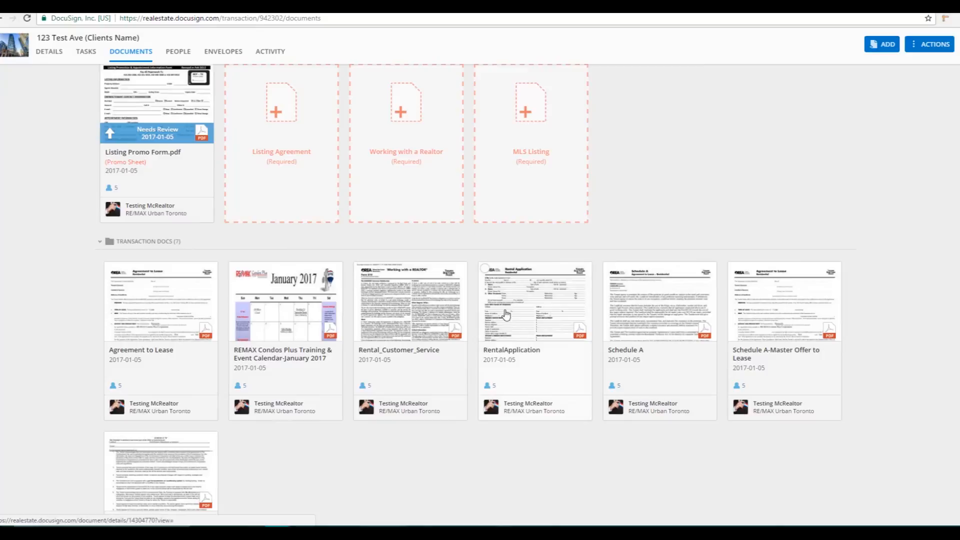
scroll(770, 316, up, 1)
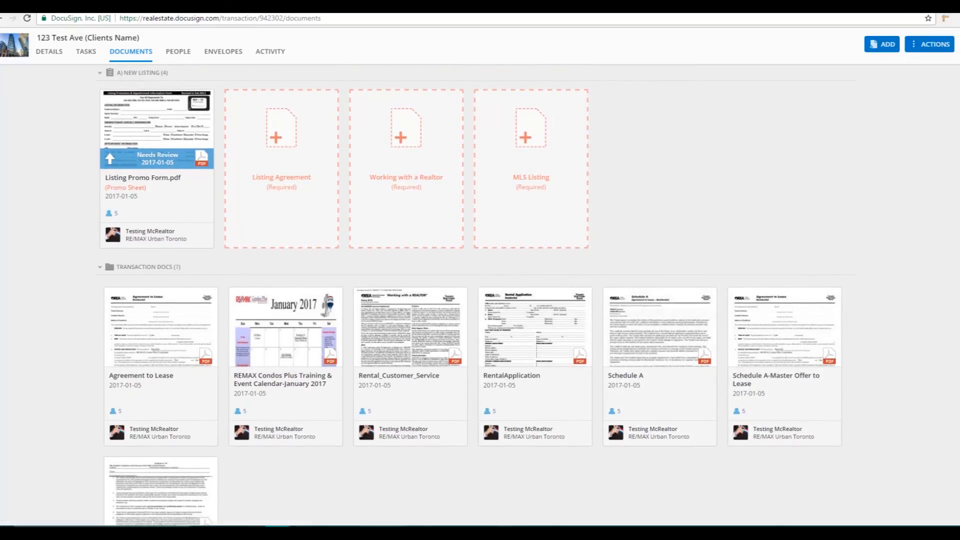
scroll(475, 295, down, 2)
scroll(475, 295, up, 2)
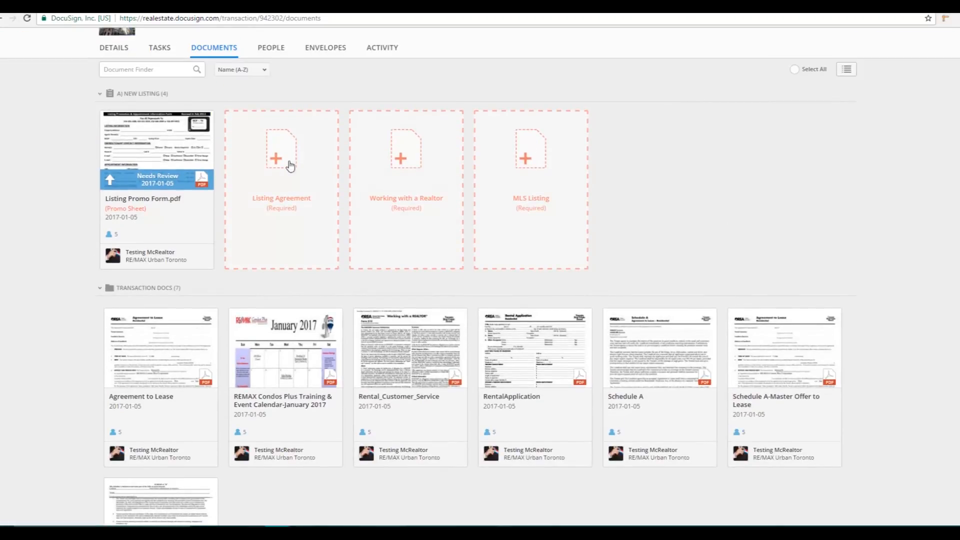
click(281, 168)
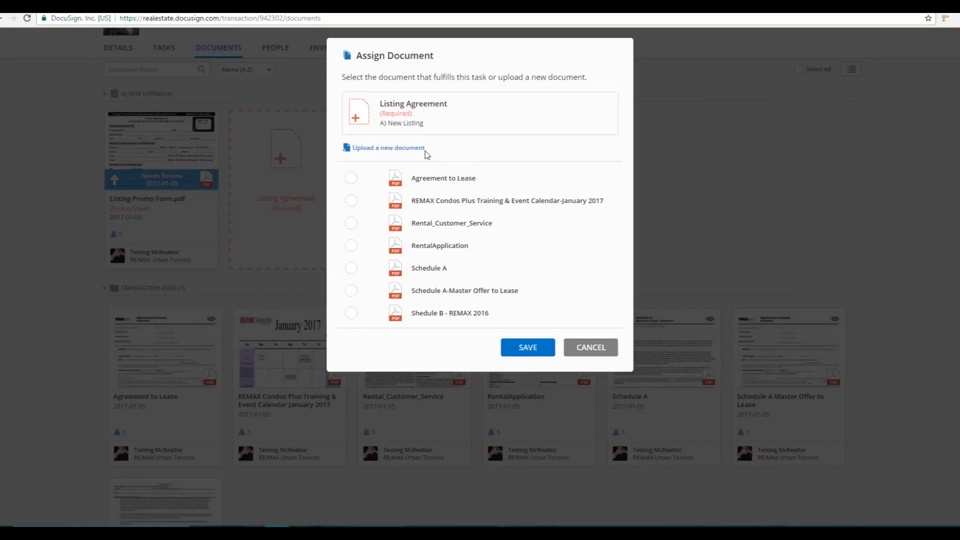
click(352, 178)
click(522, 351)
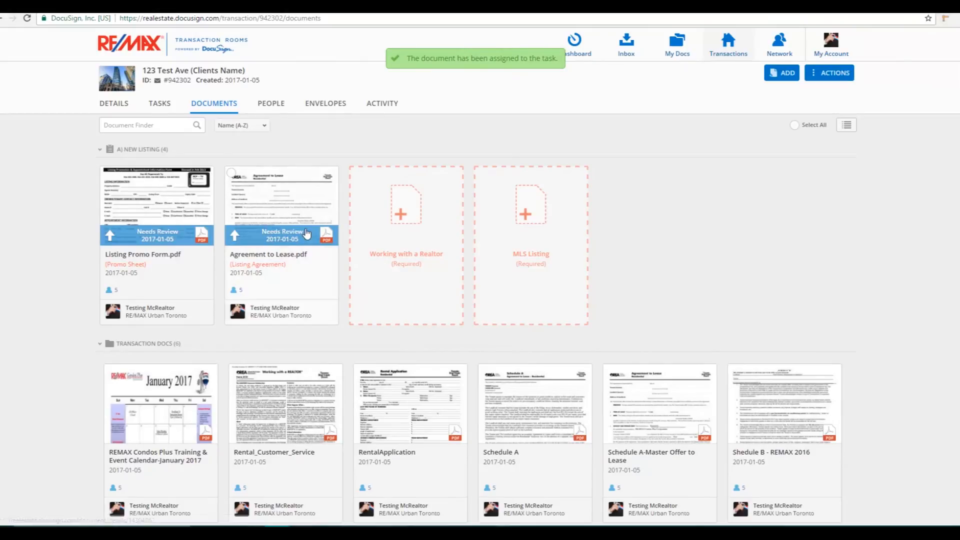
Assign the Rental_Customer_Service document to the required Working with a Realtor placeholder
click(410, 242)
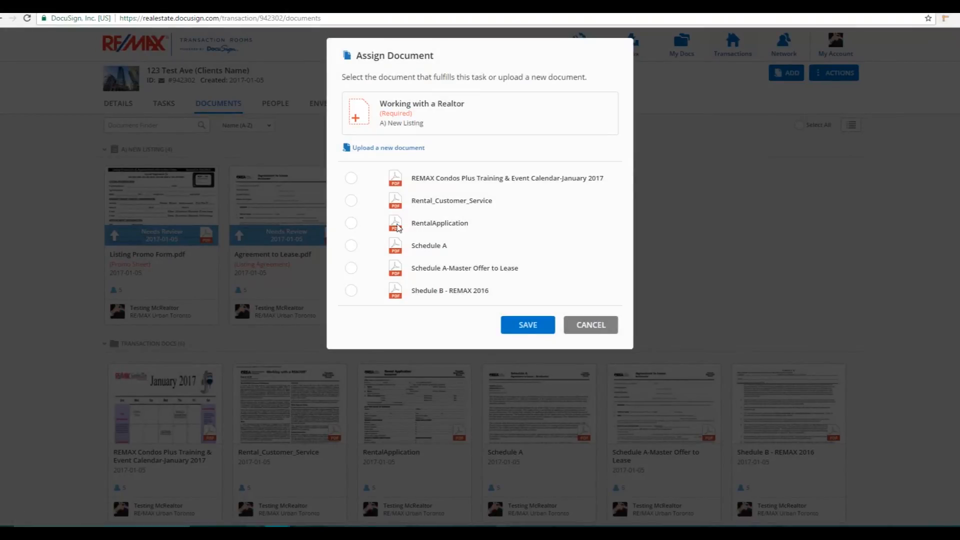
click(351, 201)
click(538, 335)
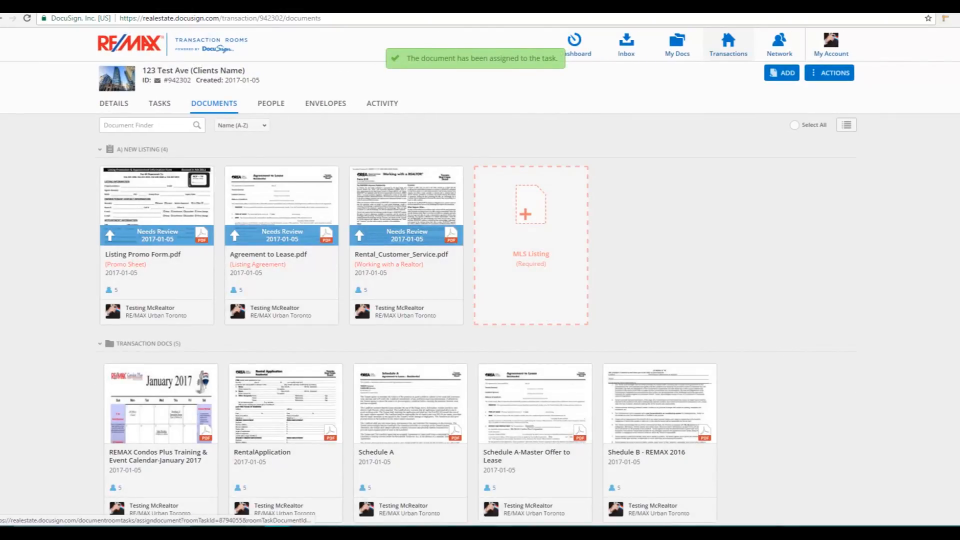
Delete the unfilled MLS Listing task from the room's New Listing task list
scroll(219, 164, down, 2)
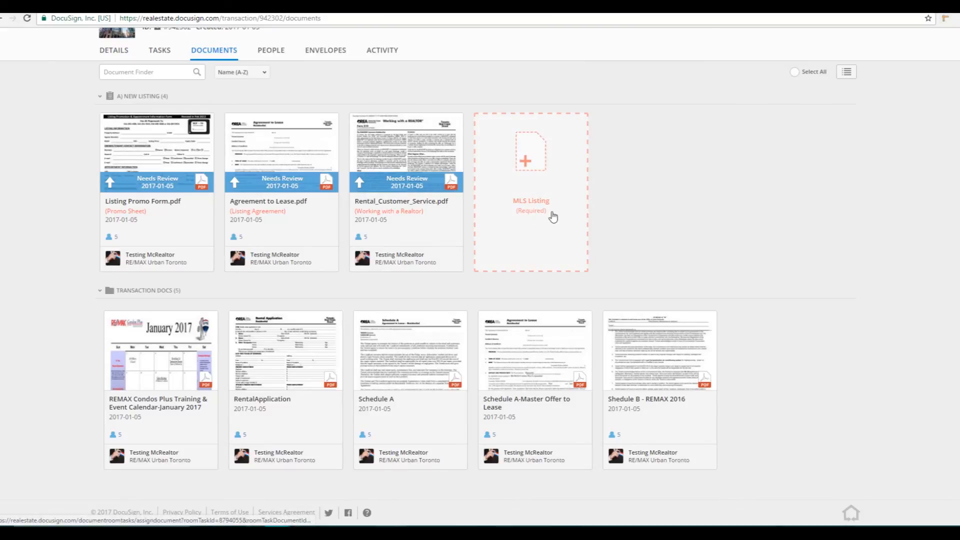
scroll(554, 214, up, 2)
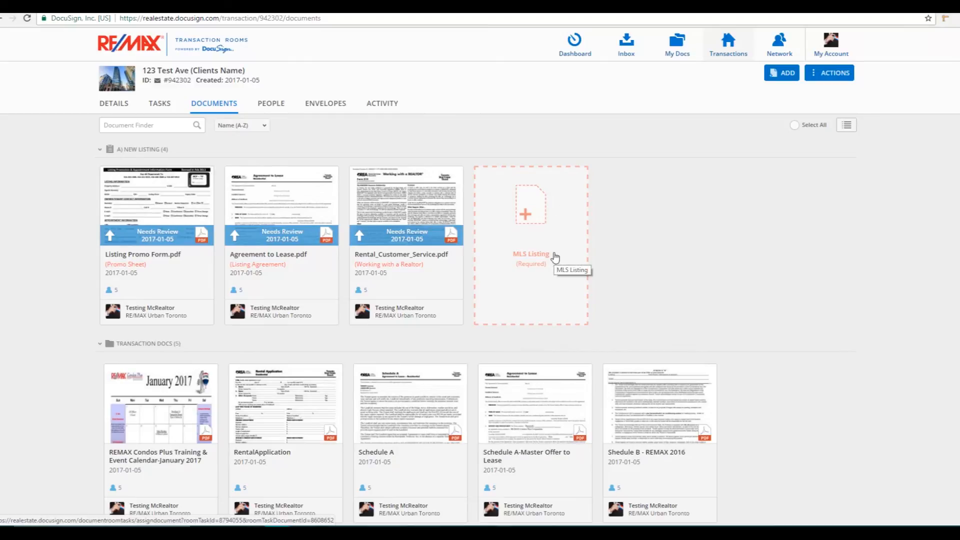
click(159, 108)
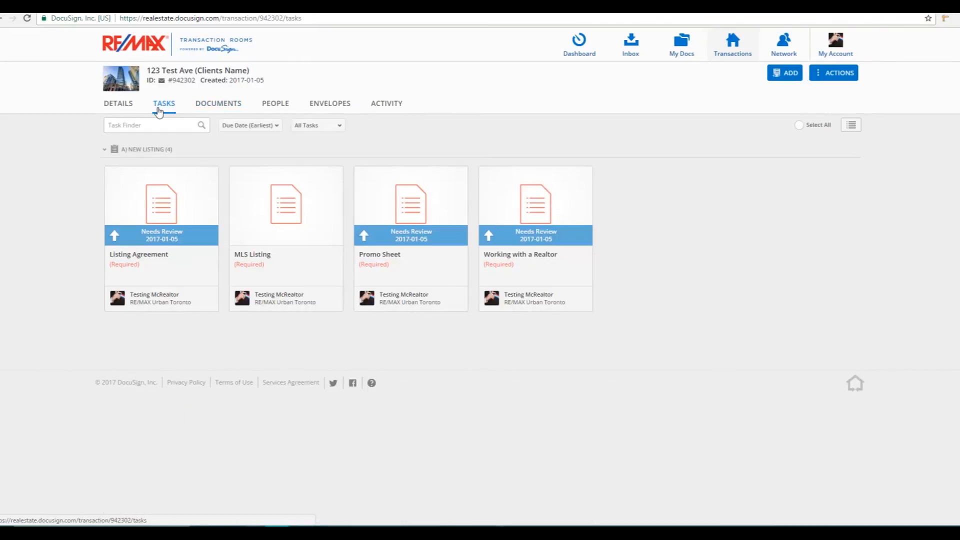
click(236, 173)
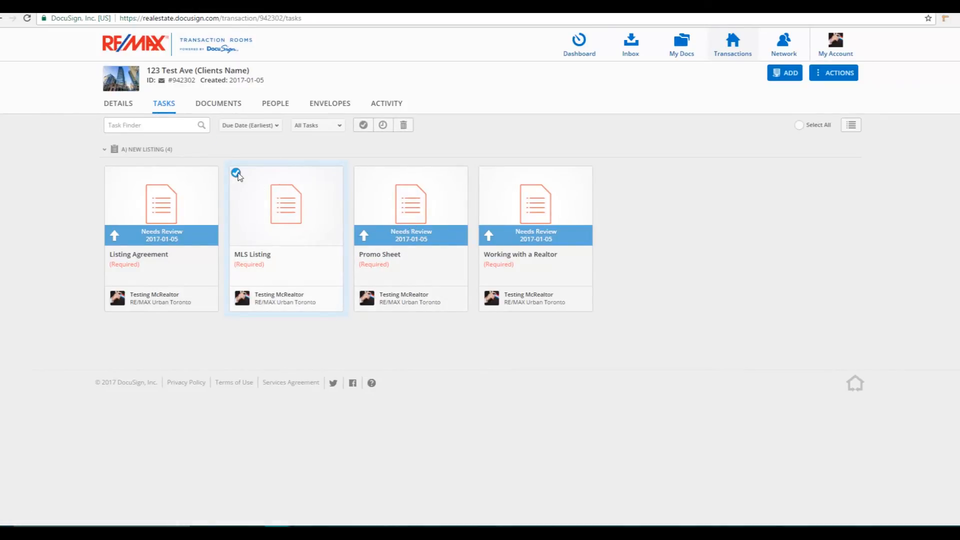
click(403, 126)
click(531, 157)
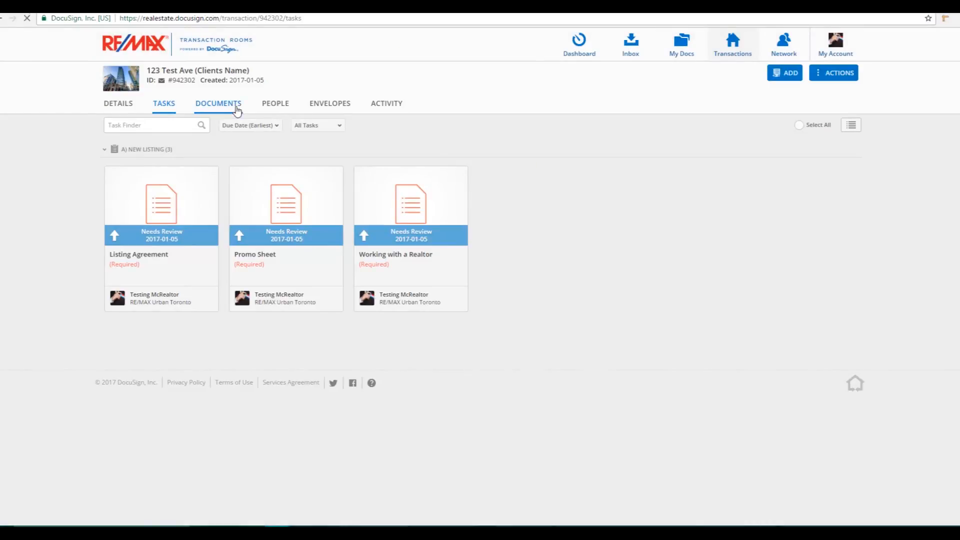
Submit the New Listing task list for review with the comment "Testing Please Ignore"
click(233, 104)
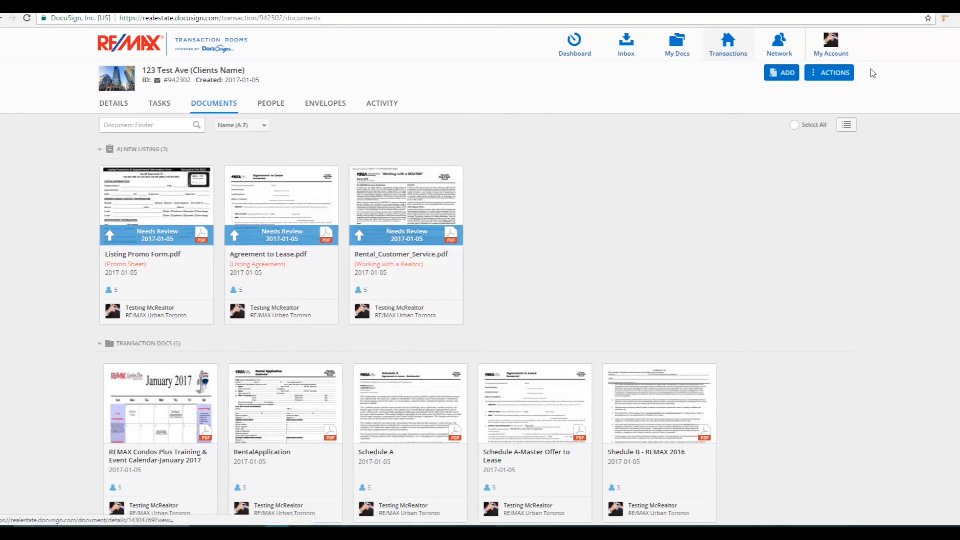
click(833, 73)
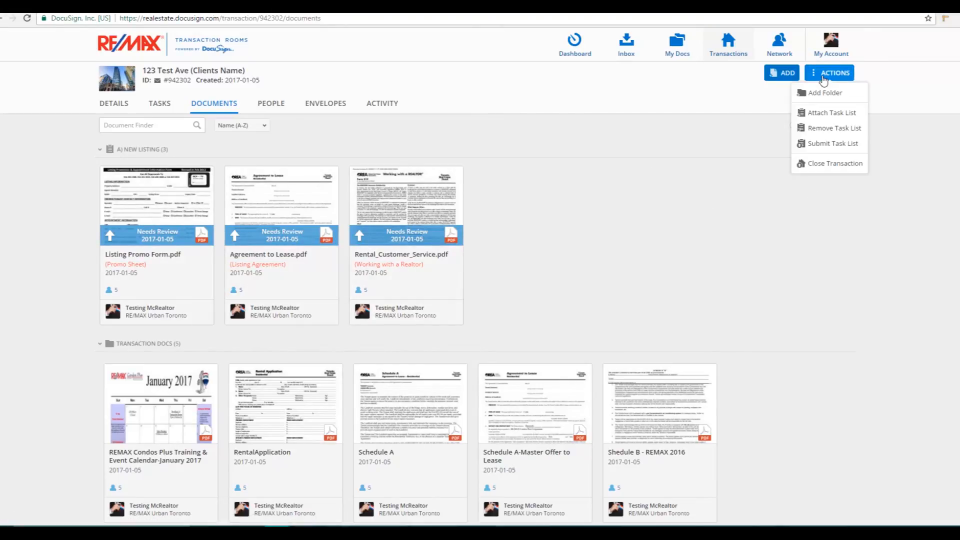
click(833, 144)
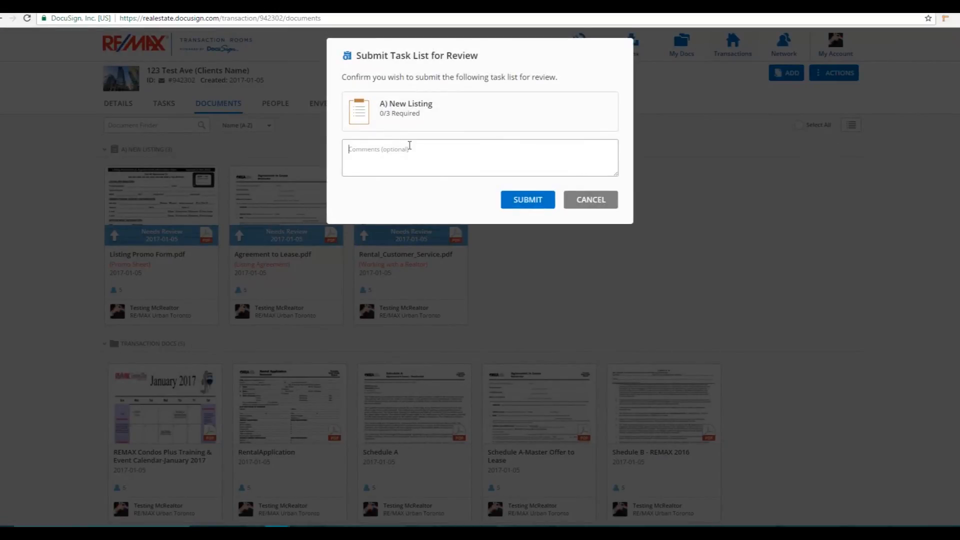
text(Testing Please Ignore)
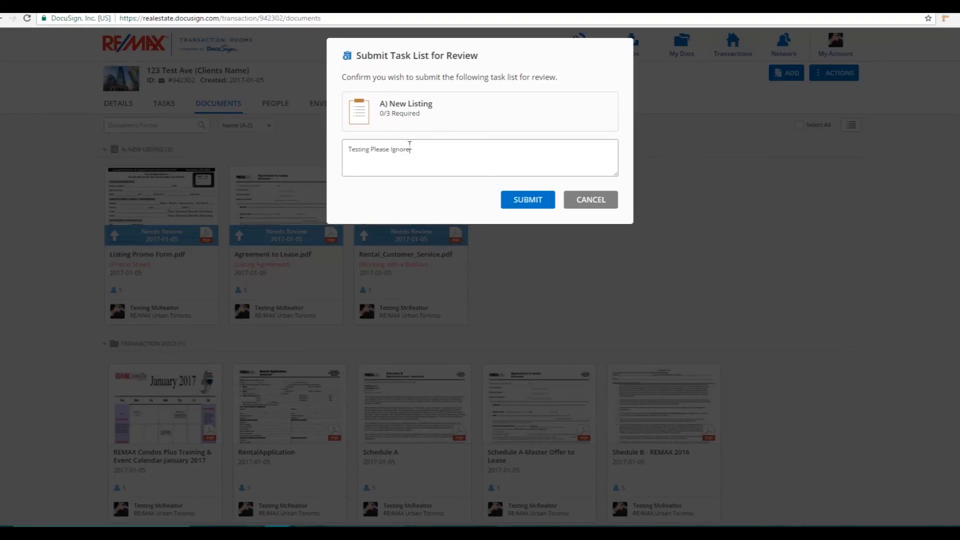
click(525, 201)
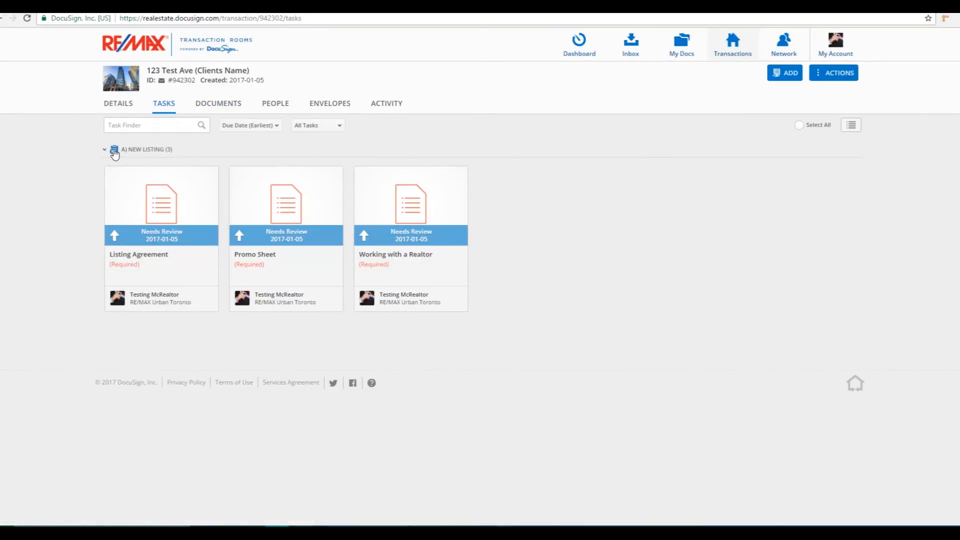
drag(104, 154, 176, 155)
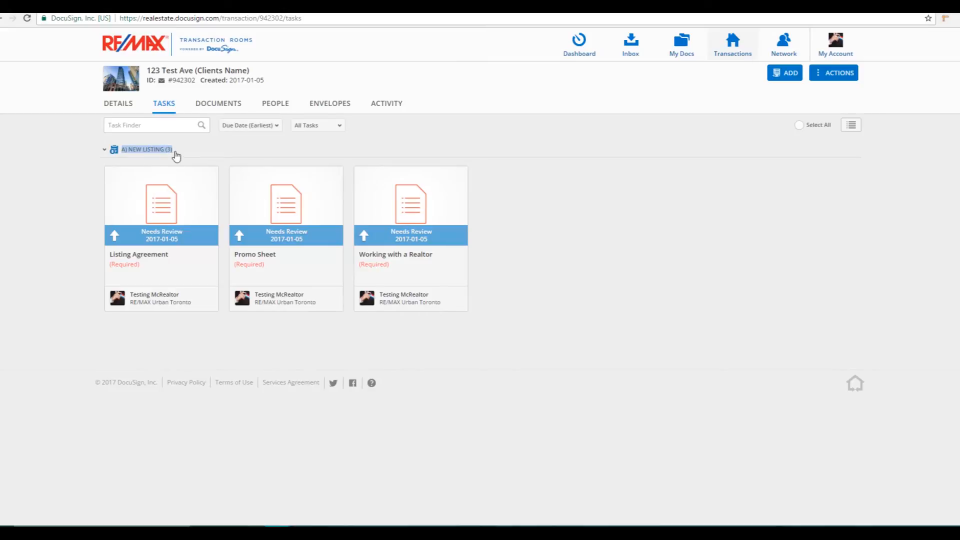